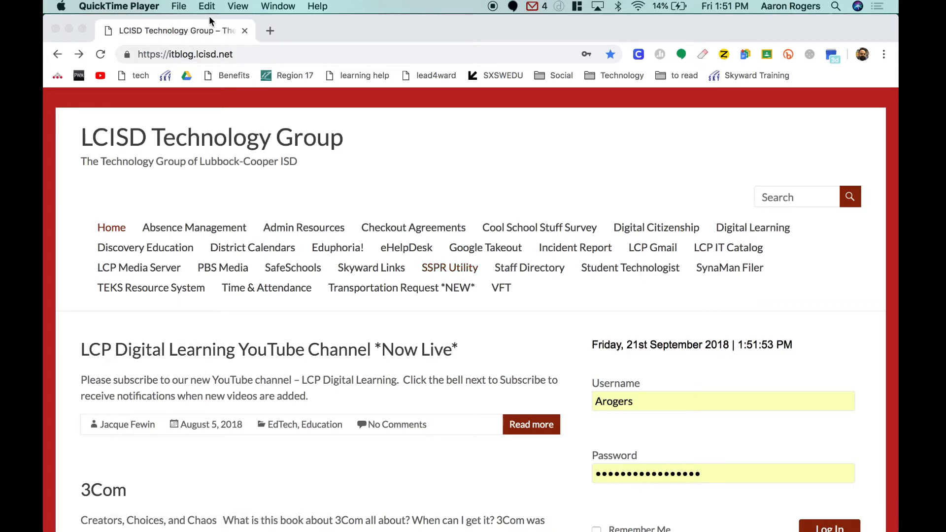
Open the Printer/Copier Driver Information page from the links on the LCISD Technology Group site
scroll(445, 267, down, 10)
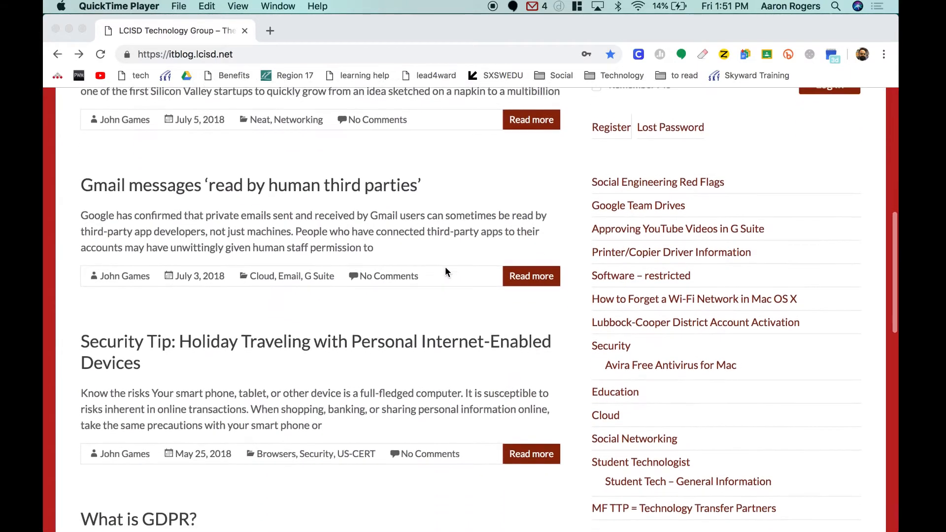
scroll(445, 267, up, 2)
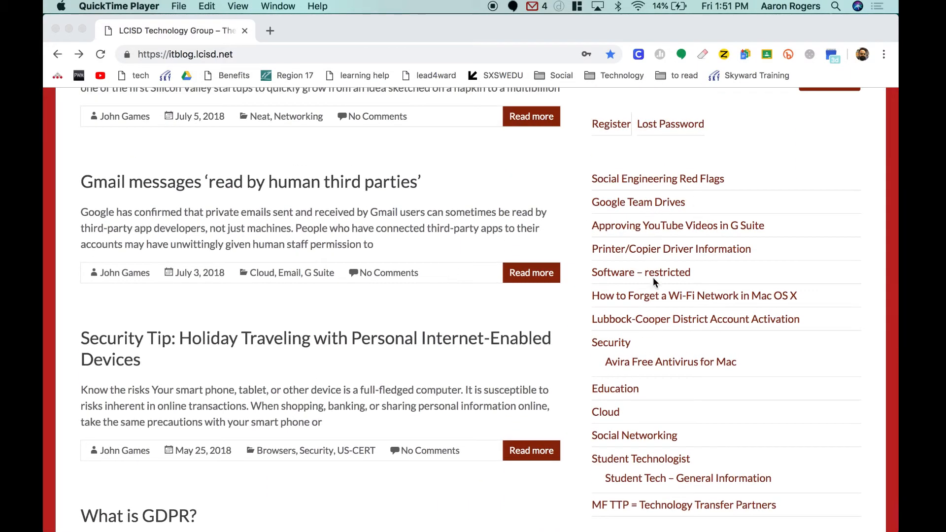
click(673, 253)
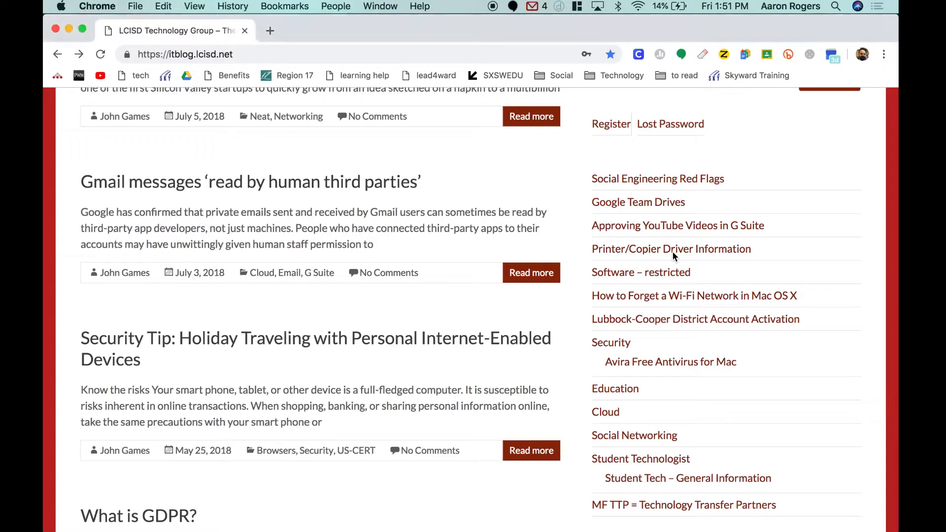
click(672, 251)
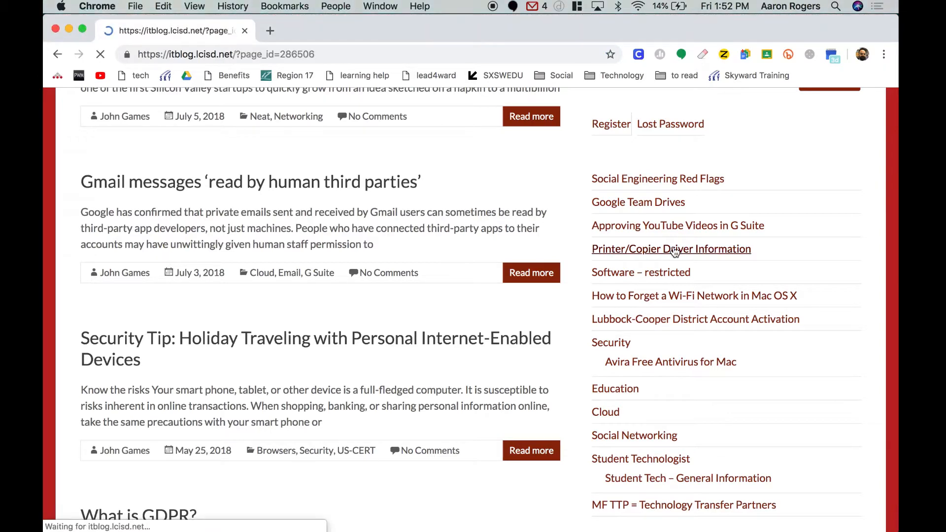
Download the Sharp MX-M5050 Apple MAC driver from the download attachments
scroll(298, 415, down, 5)
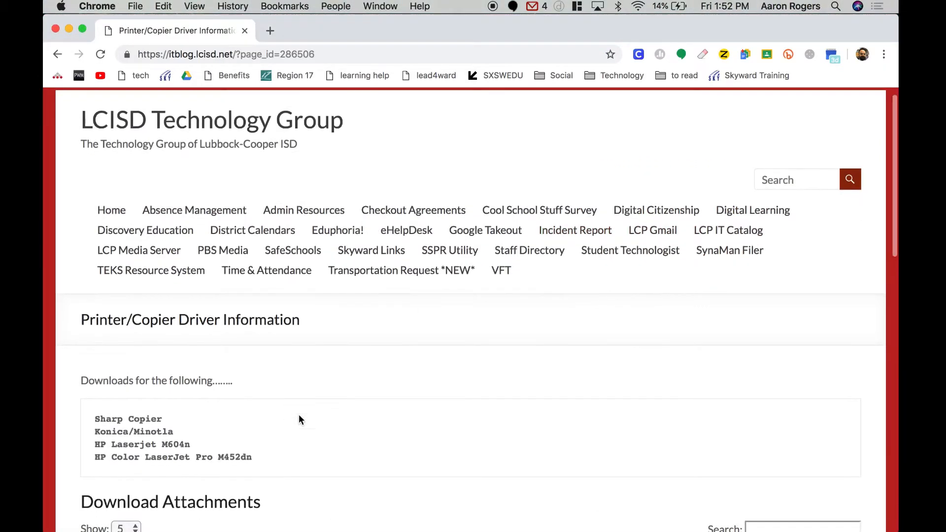
scroll(299, 414, down, 3)
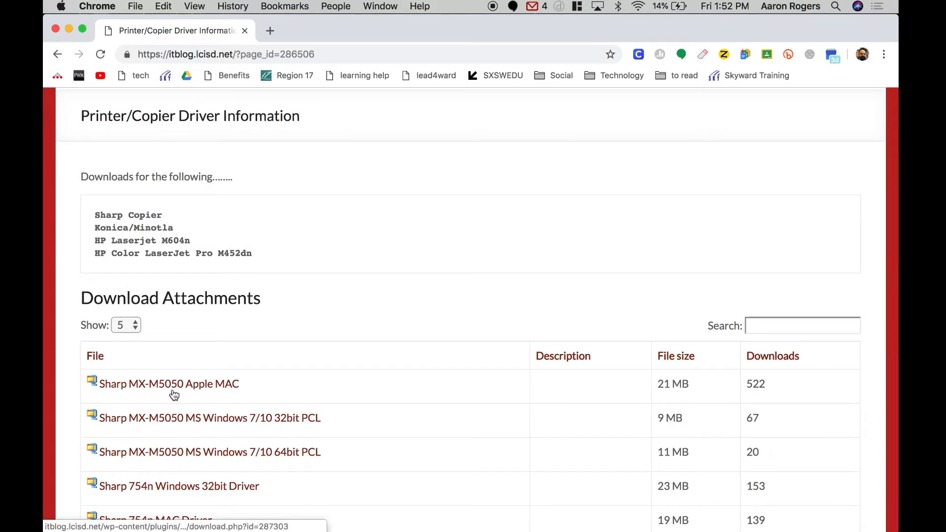
click(221, 392)
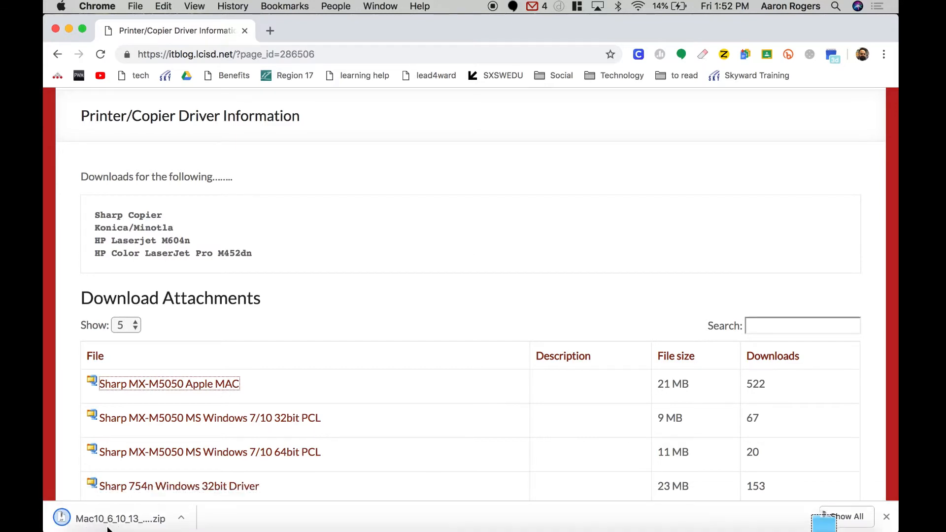
Open the downloaded Mac10_6_10_13 archive's folder, mount MX-C52_1804a_Mac104-1013.dmg and open its MacOSX folder
click(92, 521)
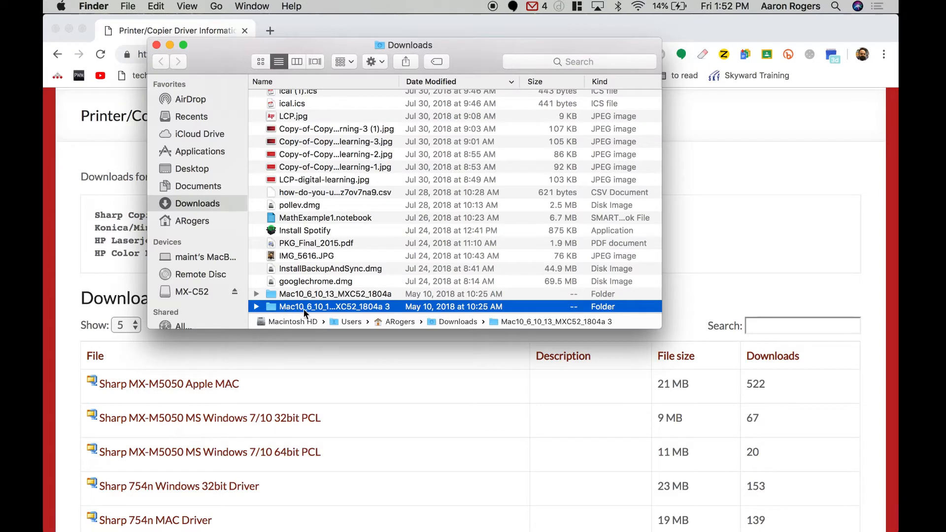
double_click(282, 306)
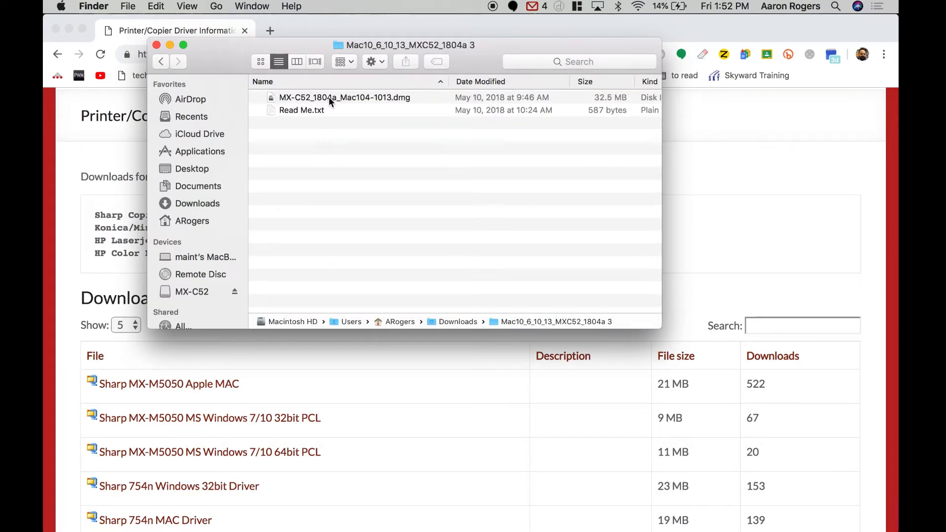
click(308, 101)
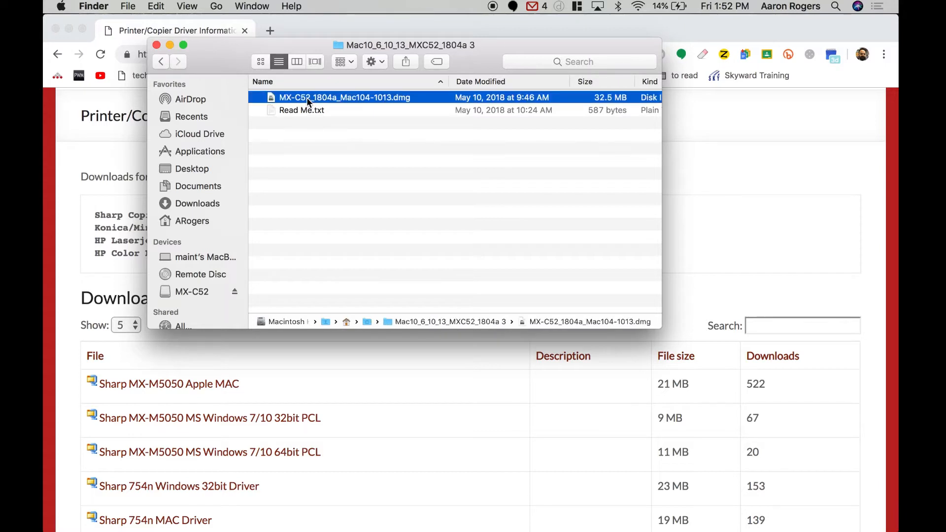
double_click(307, 97)
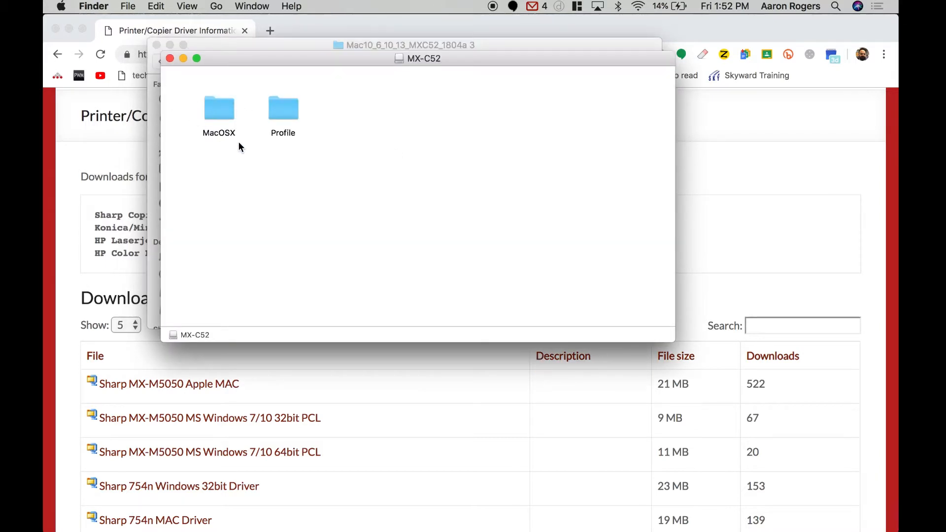
double_click(223, 116)
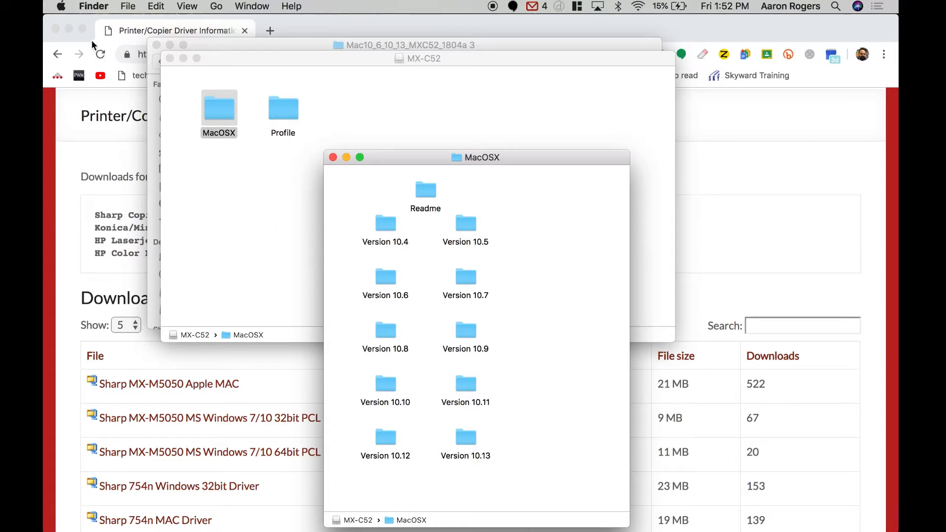
Check which macOS version the computer runs in About This Mac, then close that window
click(62, 6)
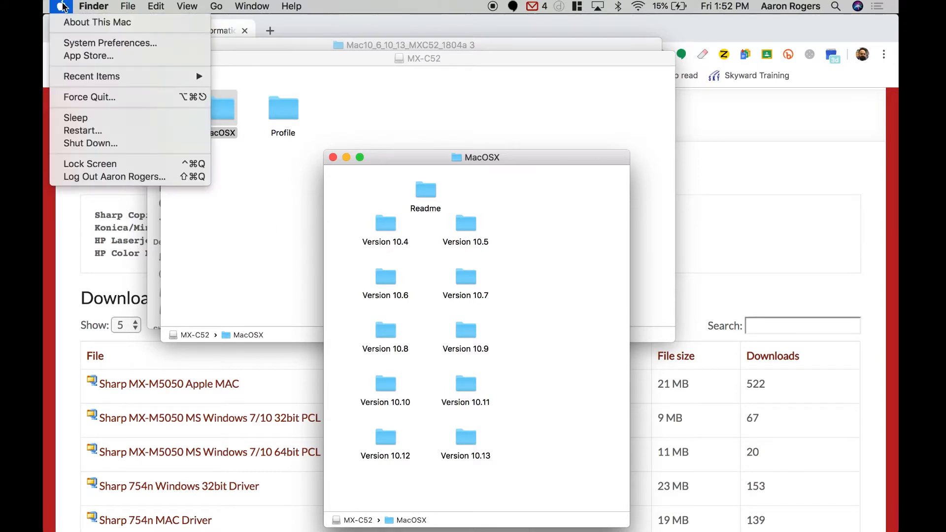
click(90, 24)
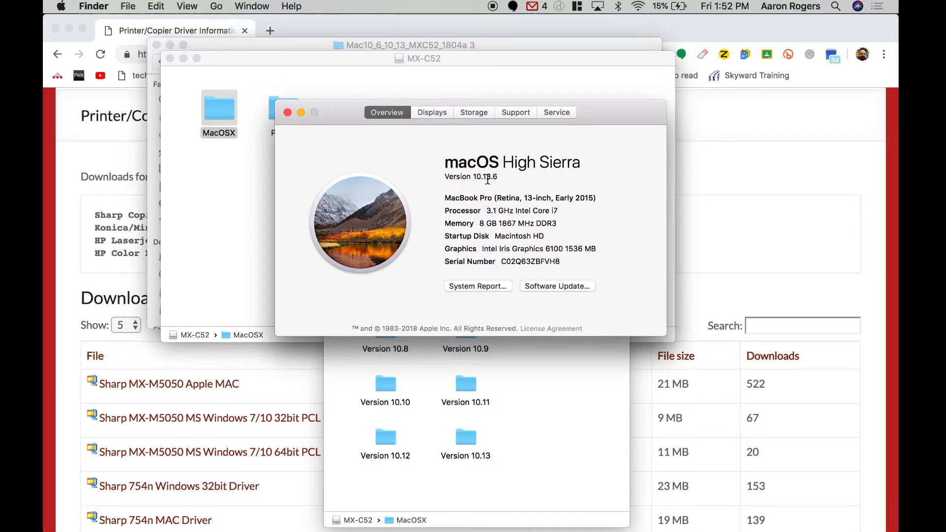
click(287, 113)
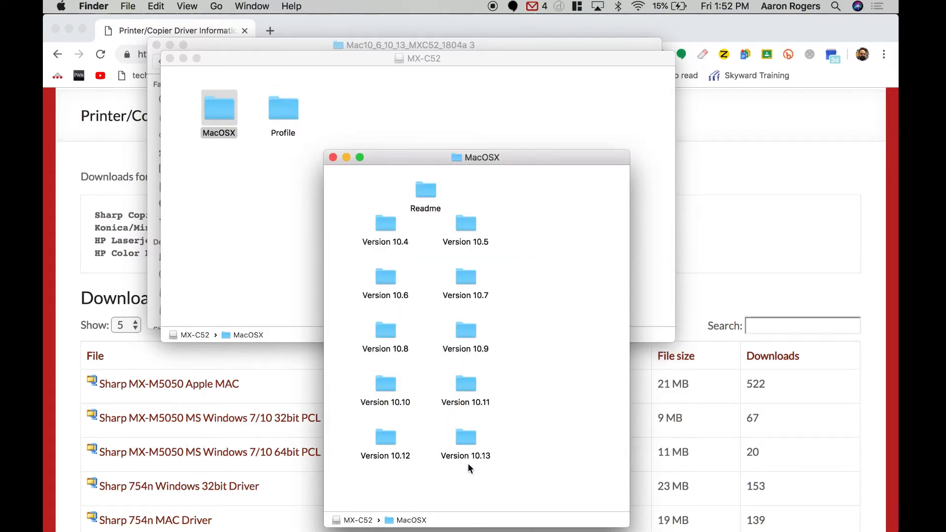
Launch the MX-C52 installer from the Version 10.13 folder and continue despite the expired certificate
double_click(474, 437)
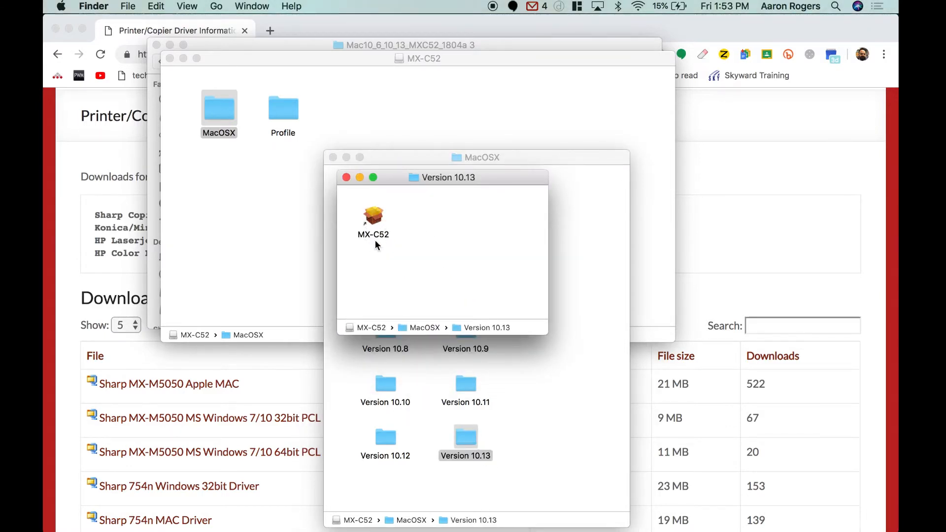
double_click(376, 216)
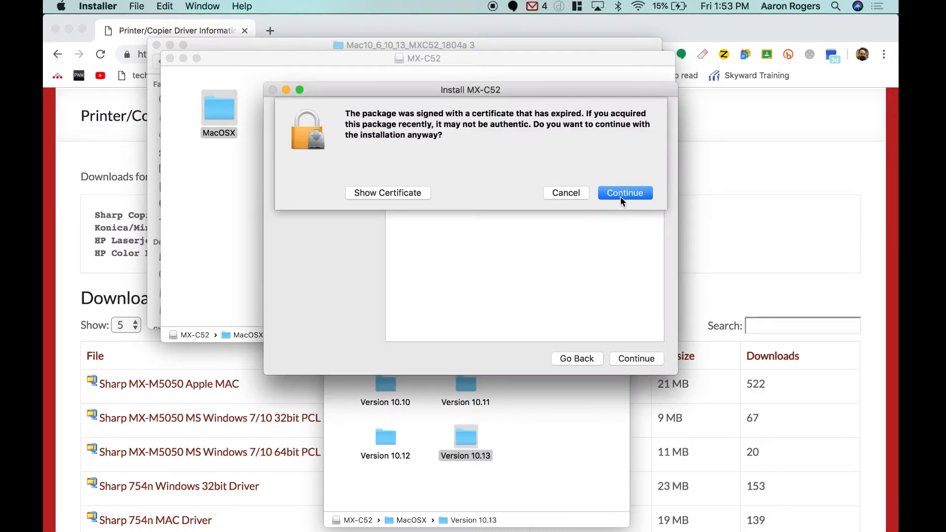
click(622, 195)
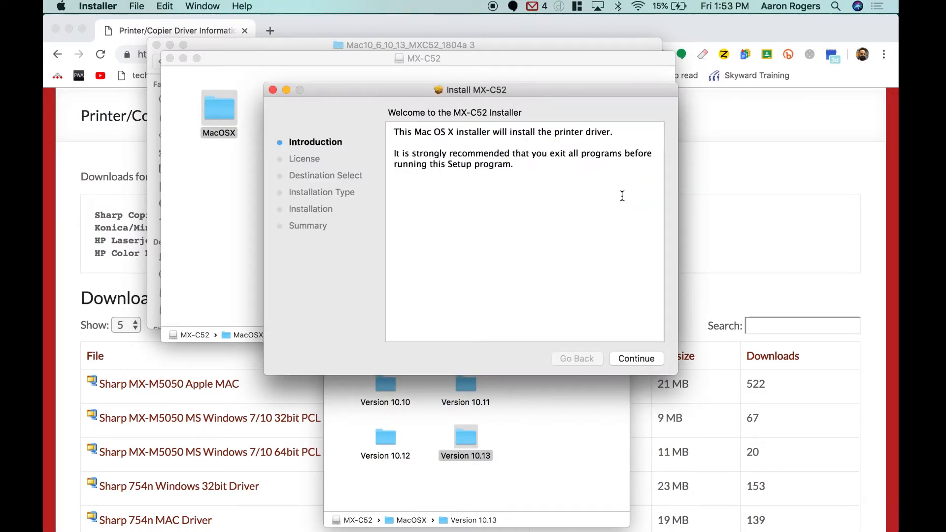
Proceed past the MX-C52 installer's introduction and agree to the software license
click(633, 361)
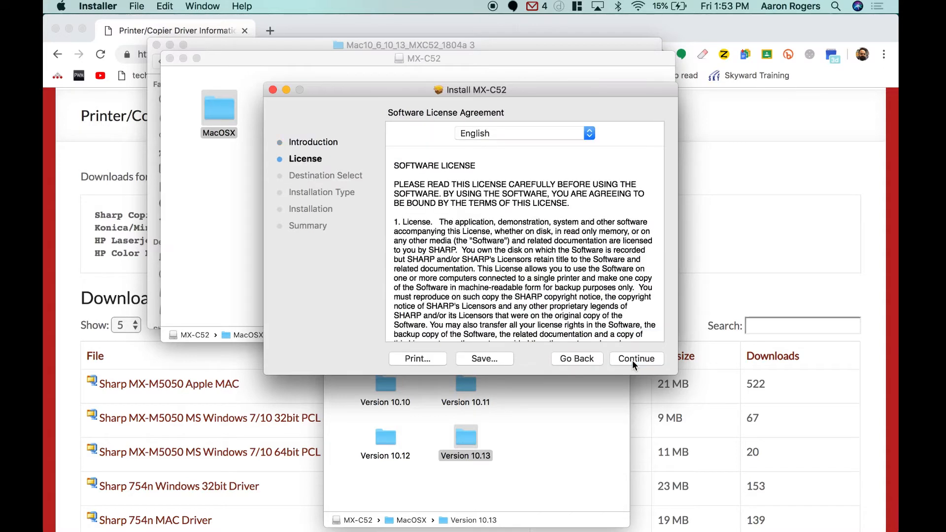
click(634, 363)
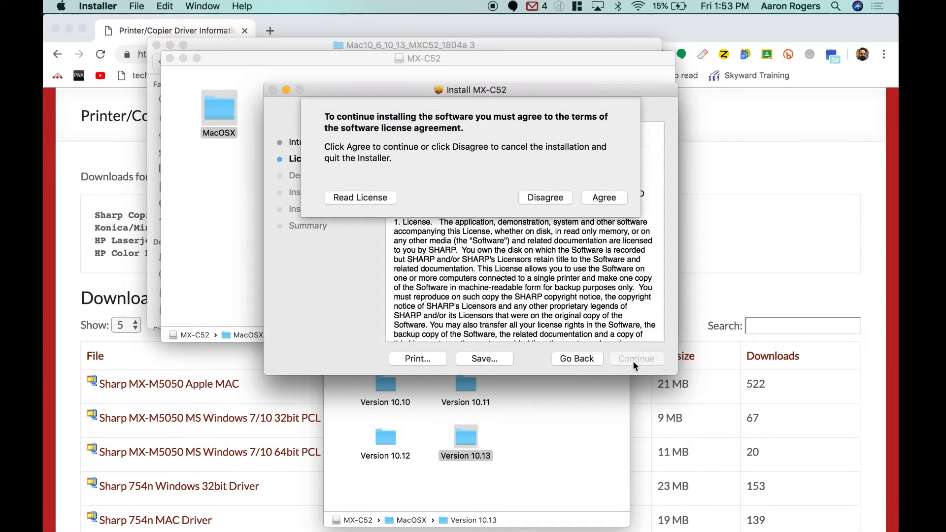
click(612, 197)
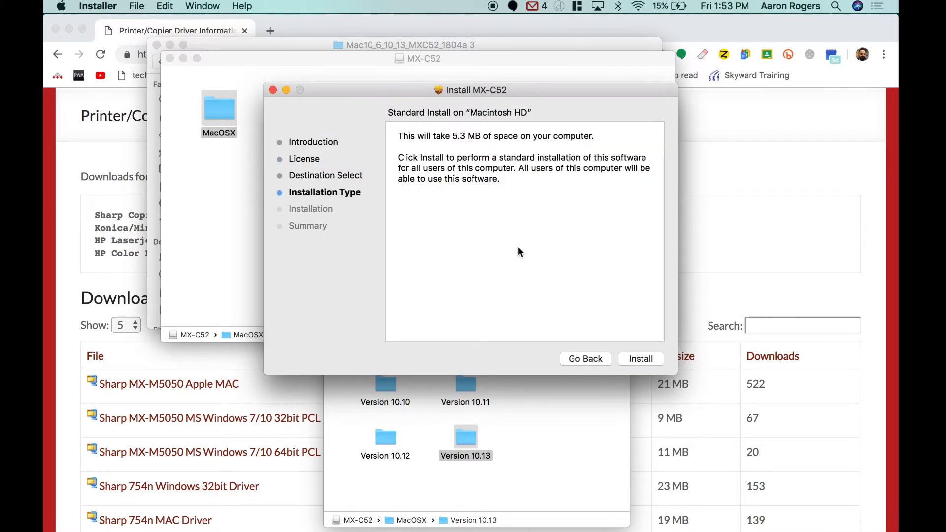
Run the standard MX-C52 installation, authorize it with the account password, and close the installer
click(648, 359)
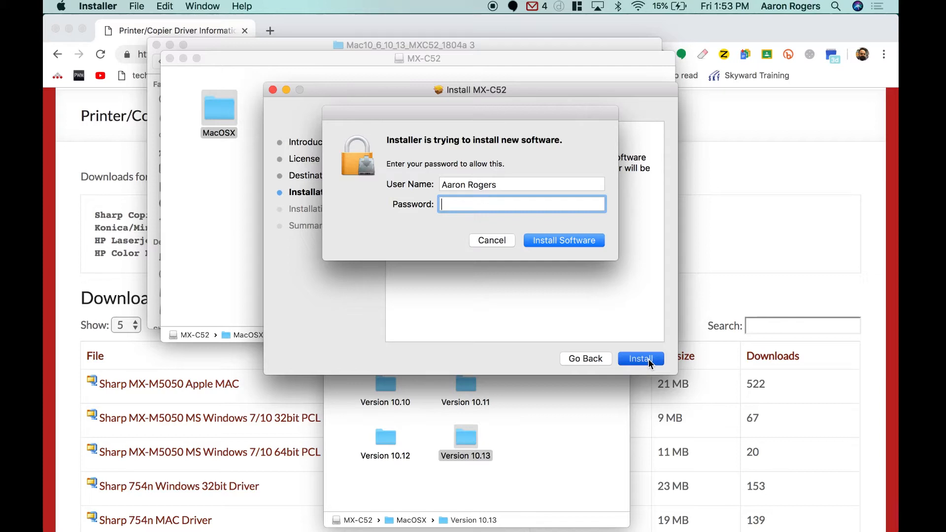
text(•••••••••••••••••)
key(Return)
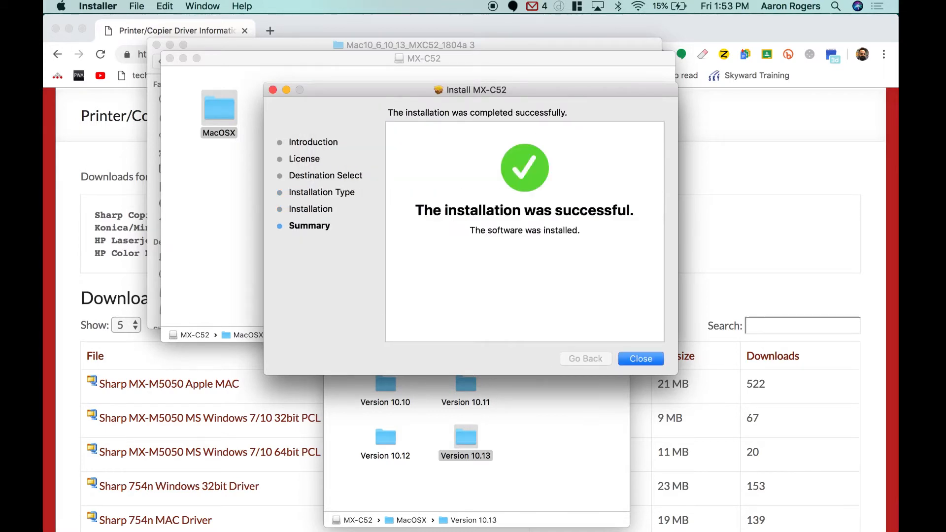
click(646, 359)
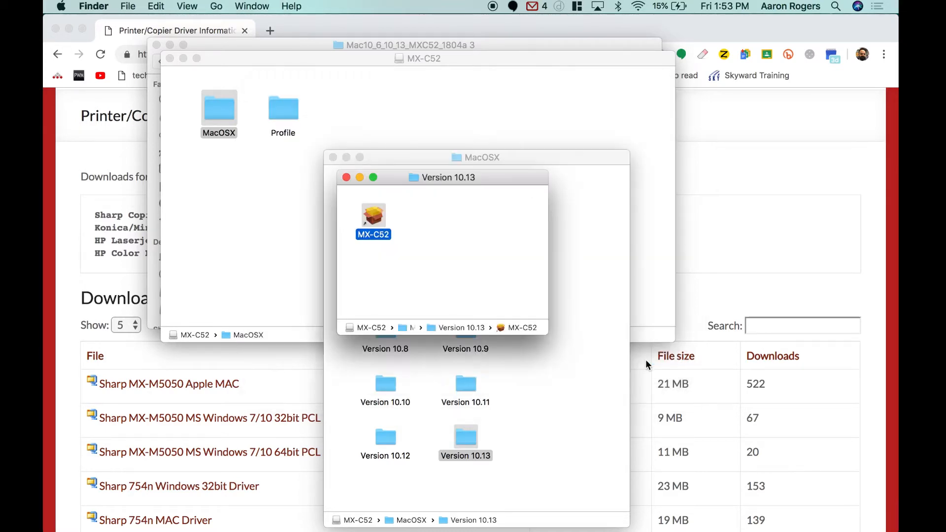
Close the Version 10.13, MacOSX, MX-C52 and downloads folder windows along with the browser window
click(346, 177)
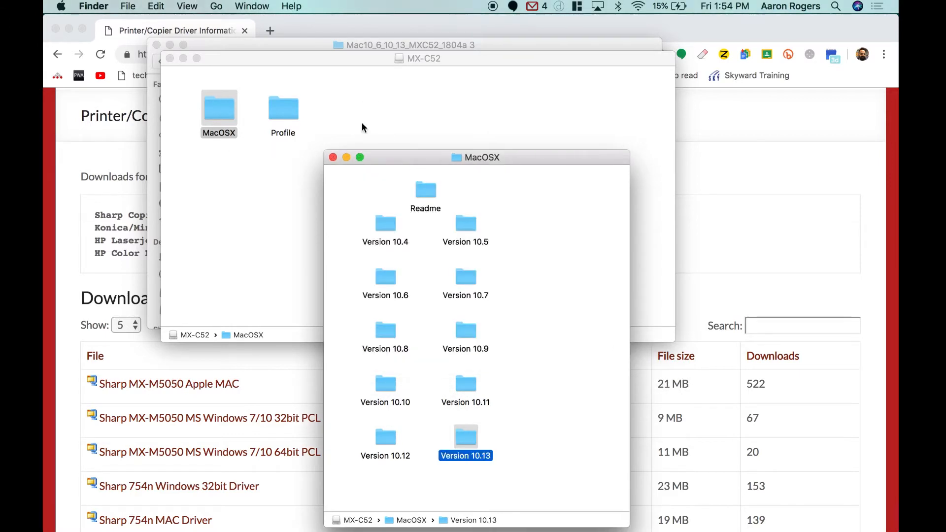
click(333, 157)
click(171, 59)
click(157, 45)
scroll(291, 338, up, 5)
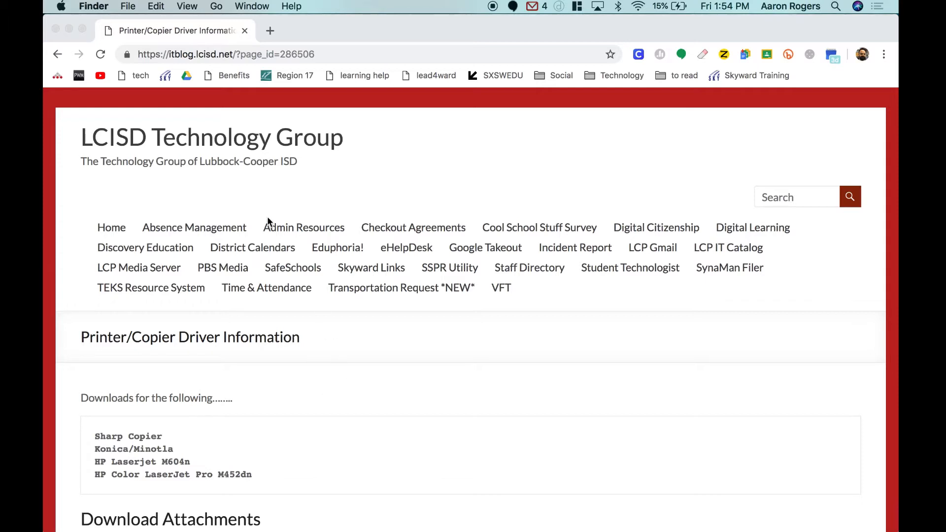
click(56, 29)
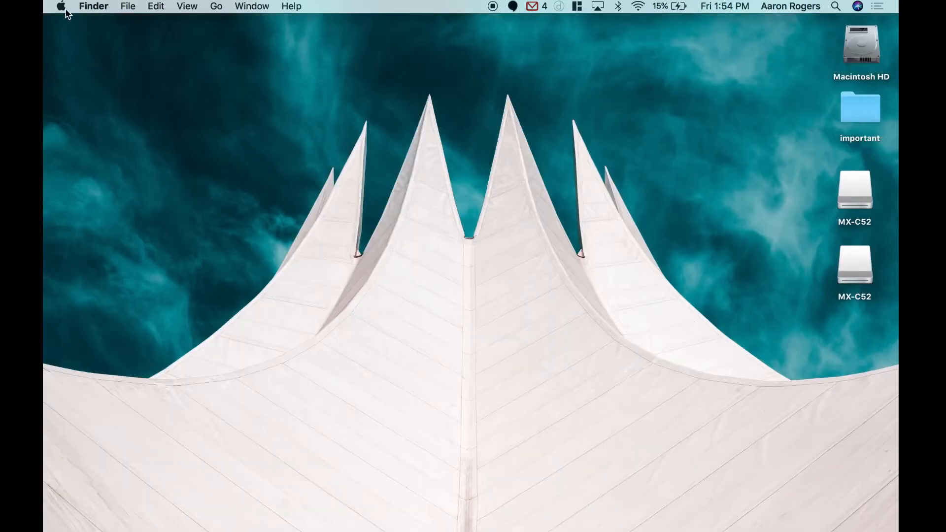
Open the Printers & Scanners settings in System Preferences
click(62, 7)
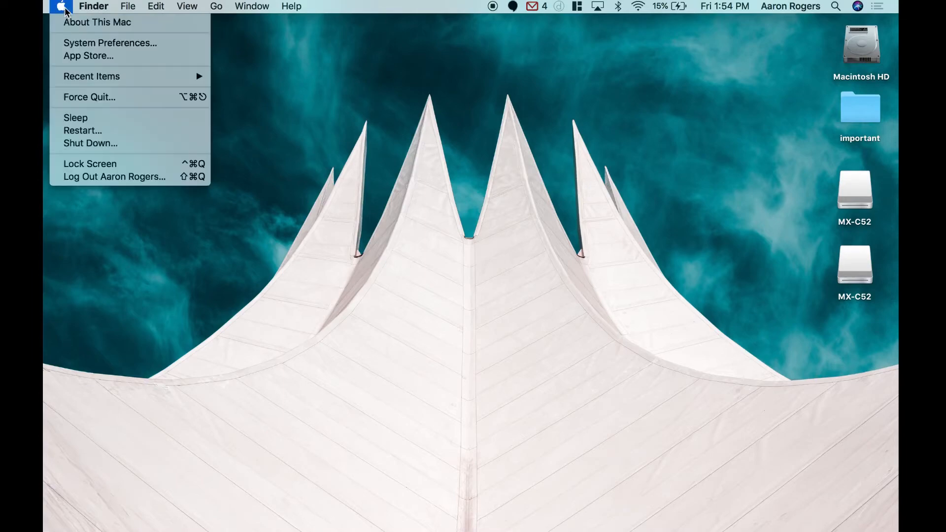
click(97, 44)
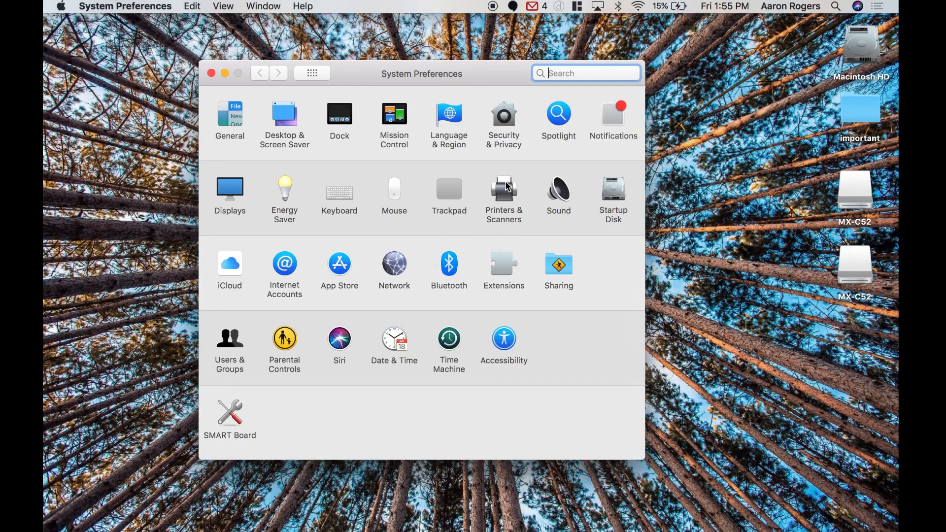
click(506, 199)
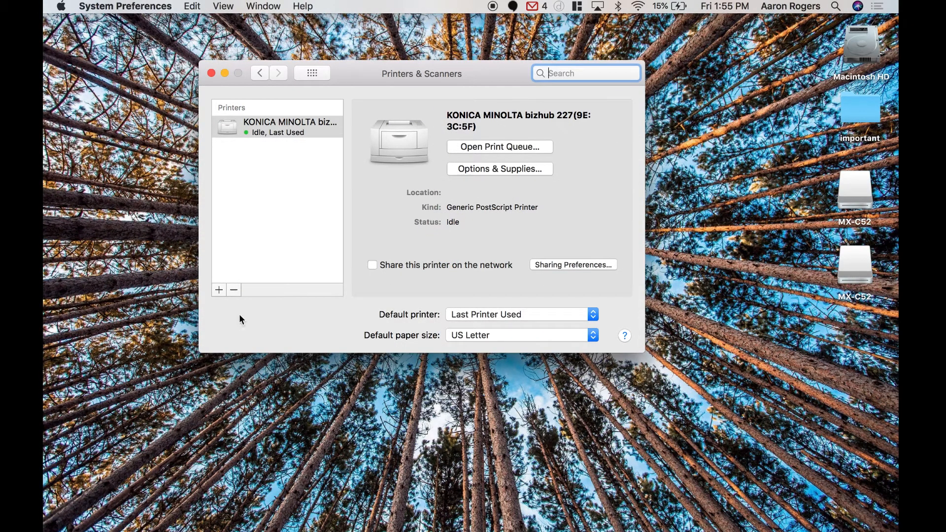
Start adding an IP printer with the Line Printer Daemon - LPD protocol and enter the copier's IP address
click(220, 290)
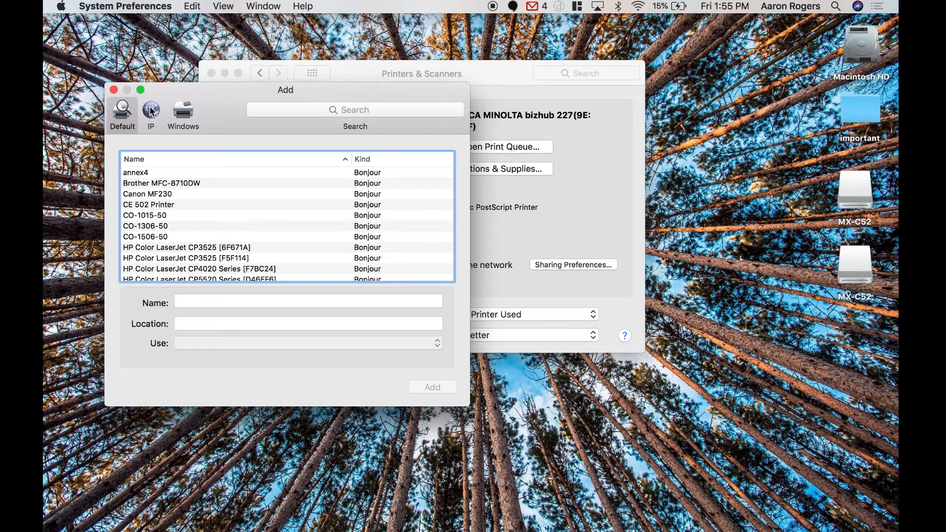
click(151, 110)
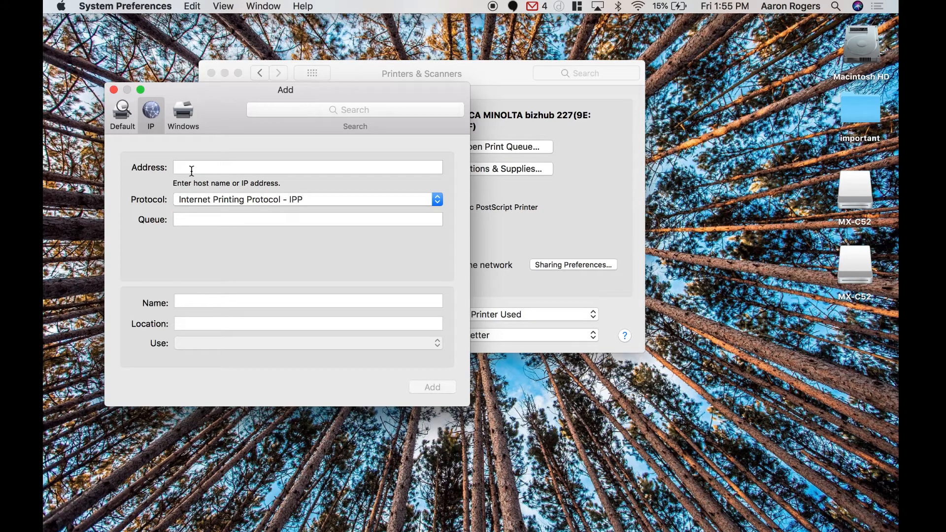
click(205, 204)
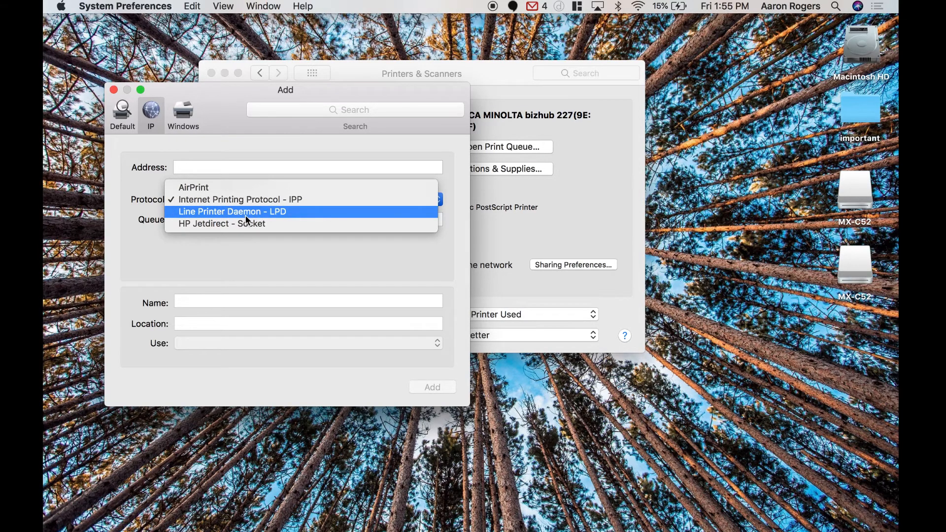
click(265, 216)
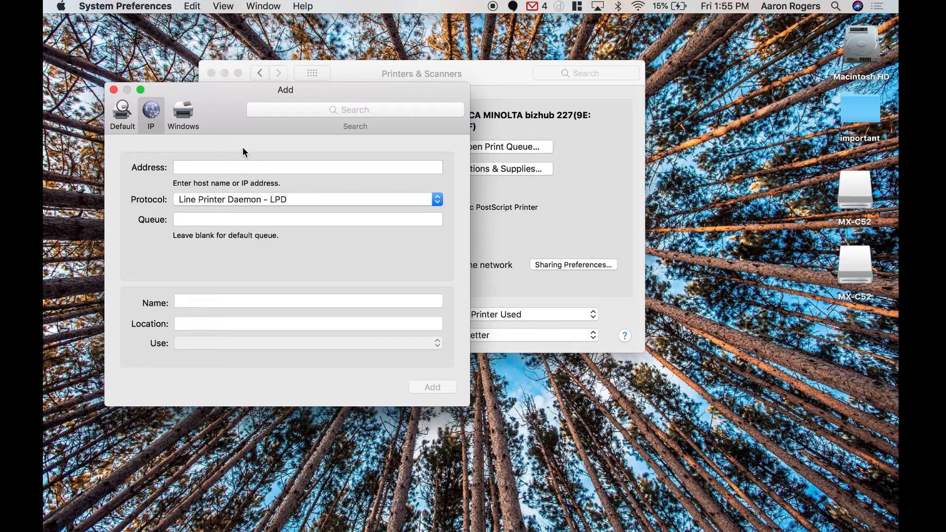
click(218, 168)
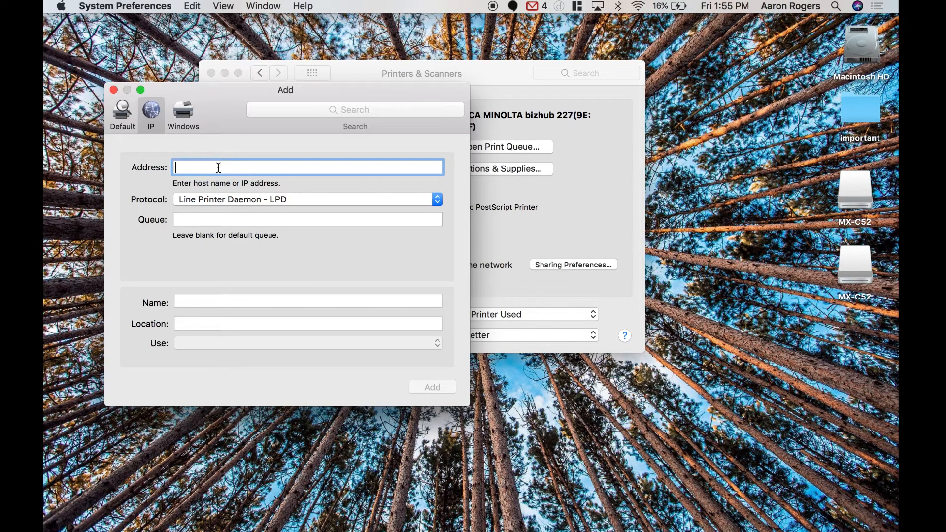
text(1)
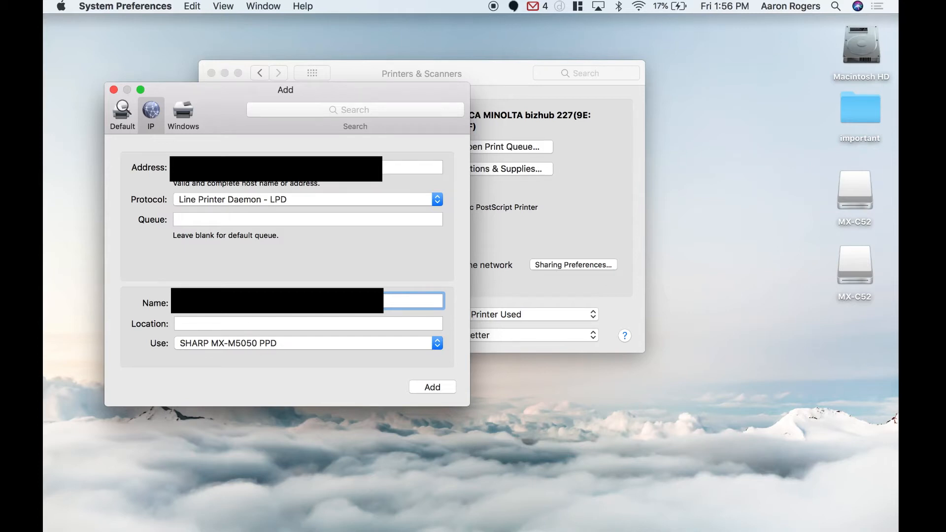
Replace the printer's default name with 5974 and add the printer
key(BackSpace)
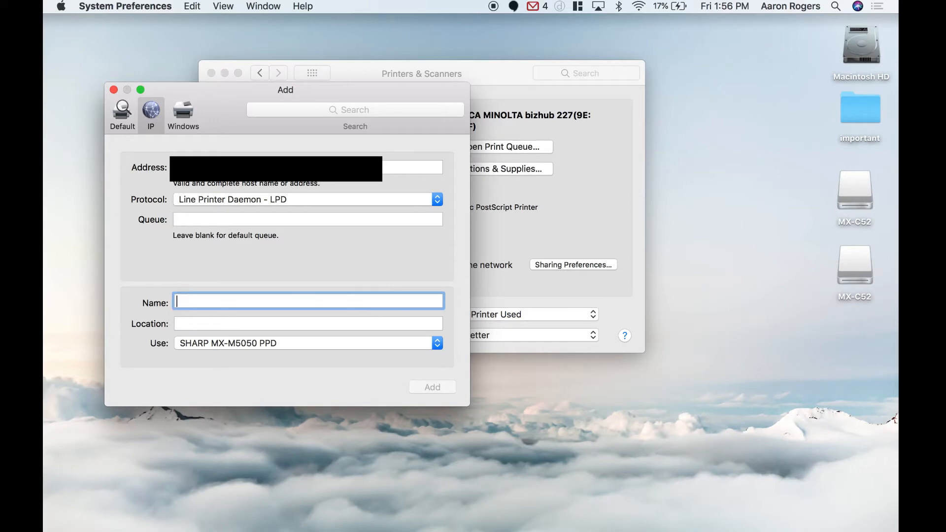
text(59)
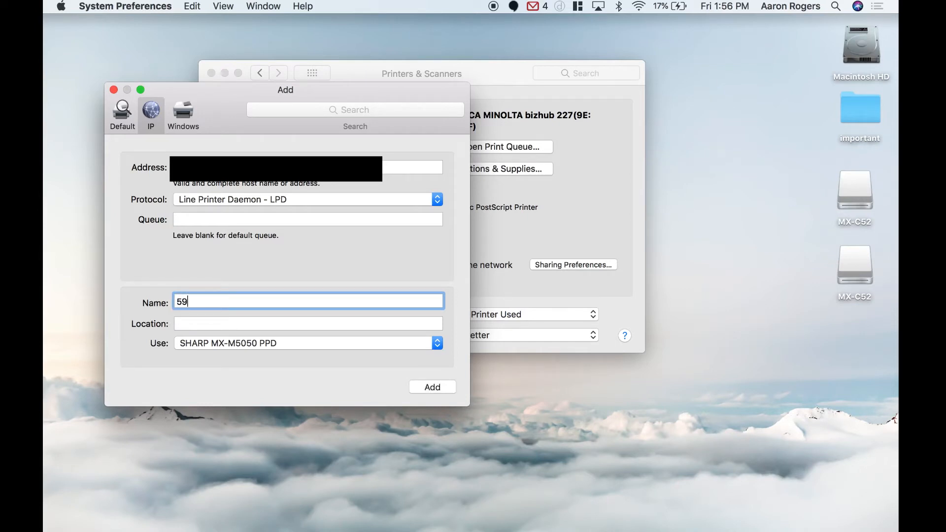
text(74)
click(439, 387)
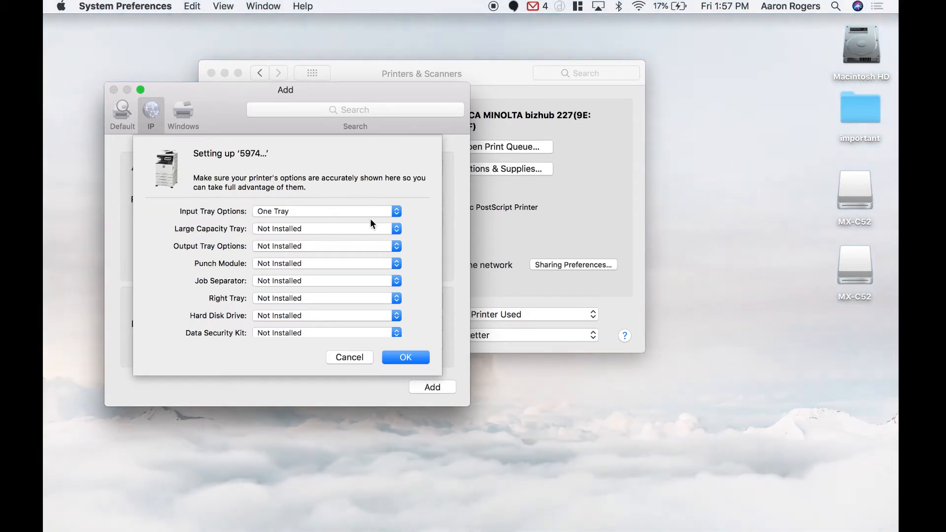
Set the input tray option to Large Capacity Desk, the output tray option to Finisher and the punch module to 3 Holes
click(399, 212)
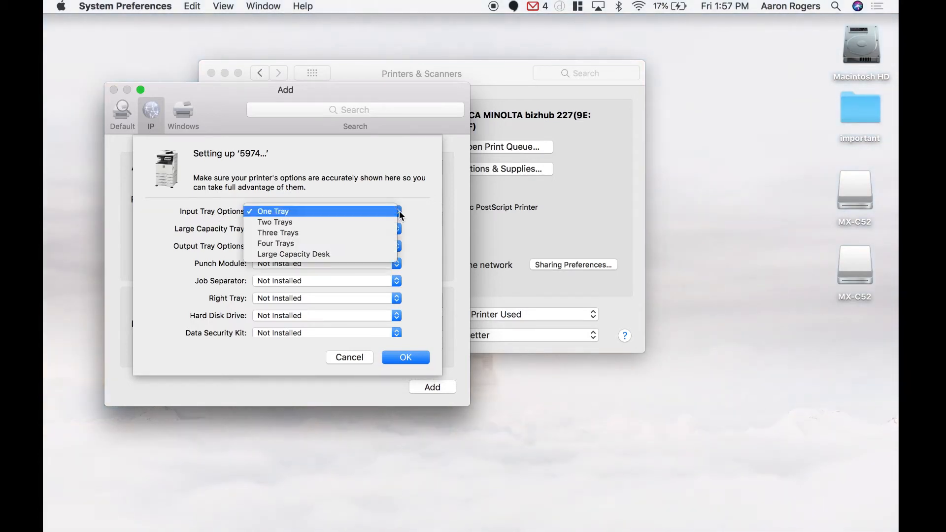
click(345, 254)
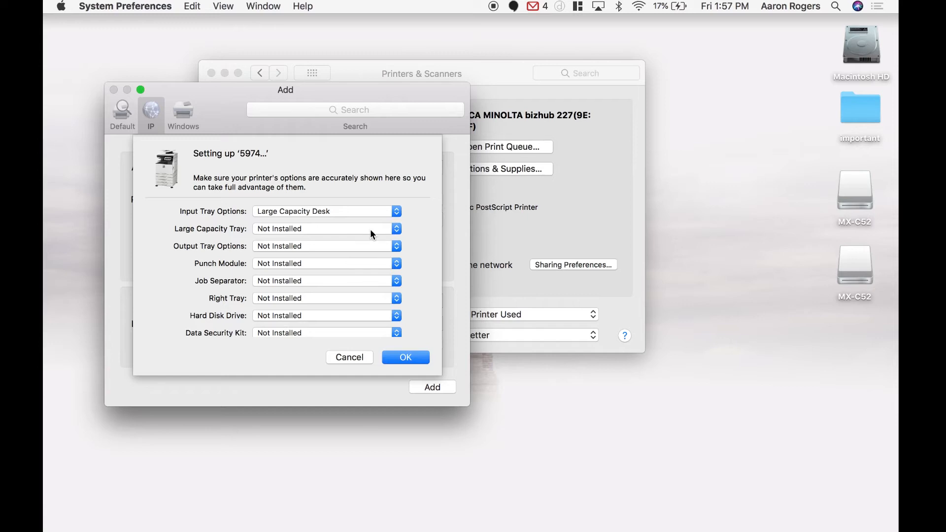
click(393, 247)
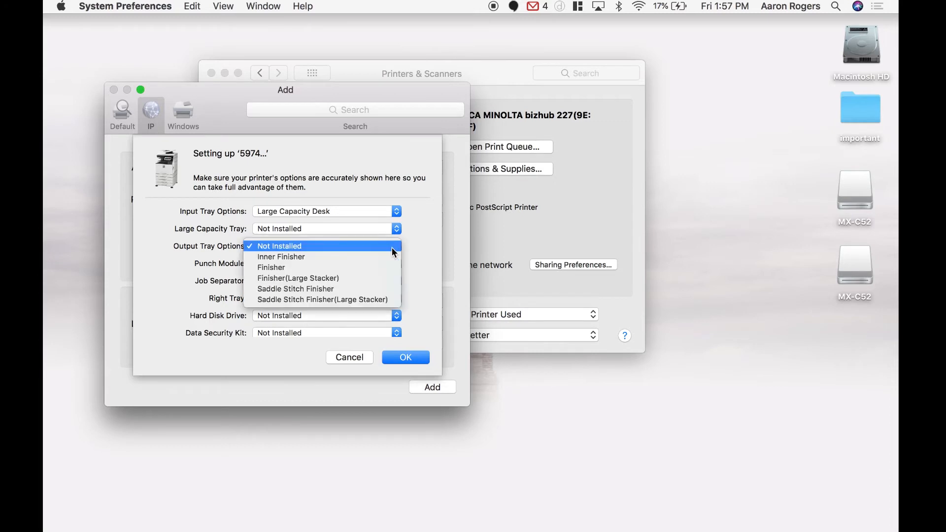
click(361, 264)
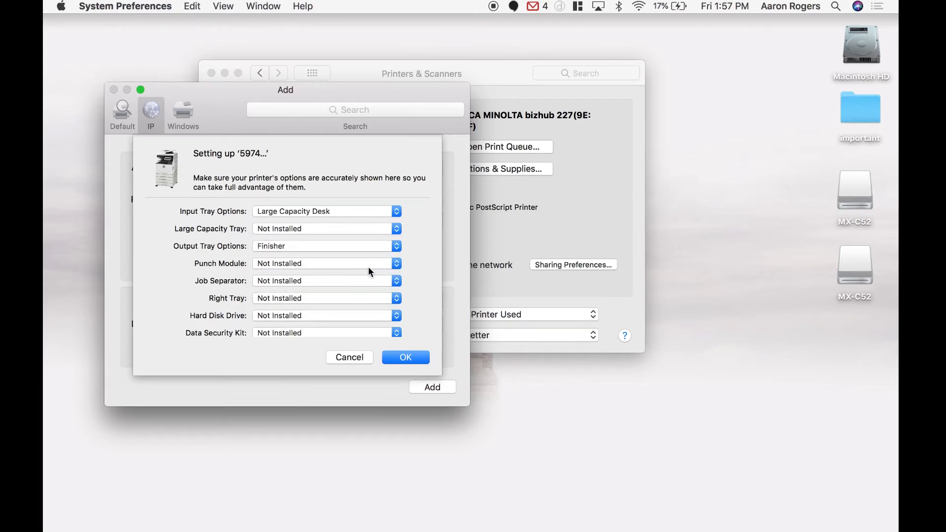
click(368, 267)
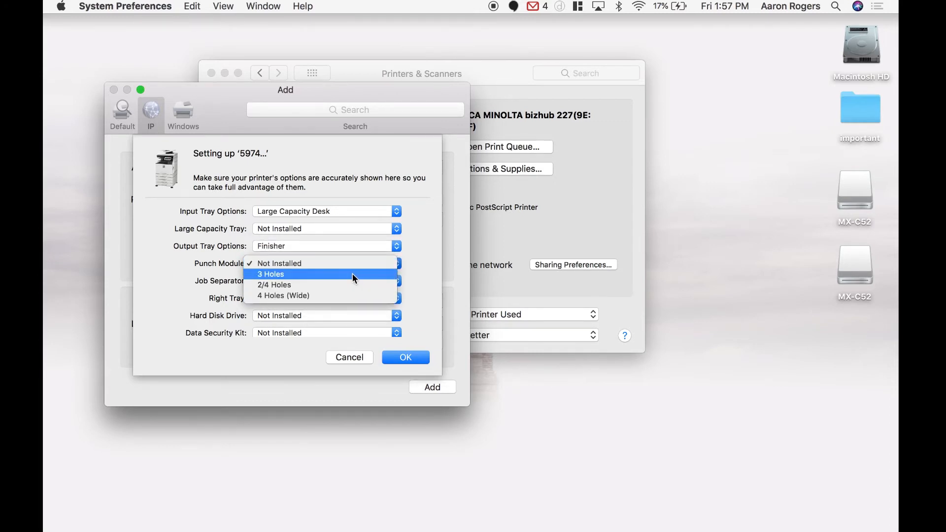
click(353, 273)
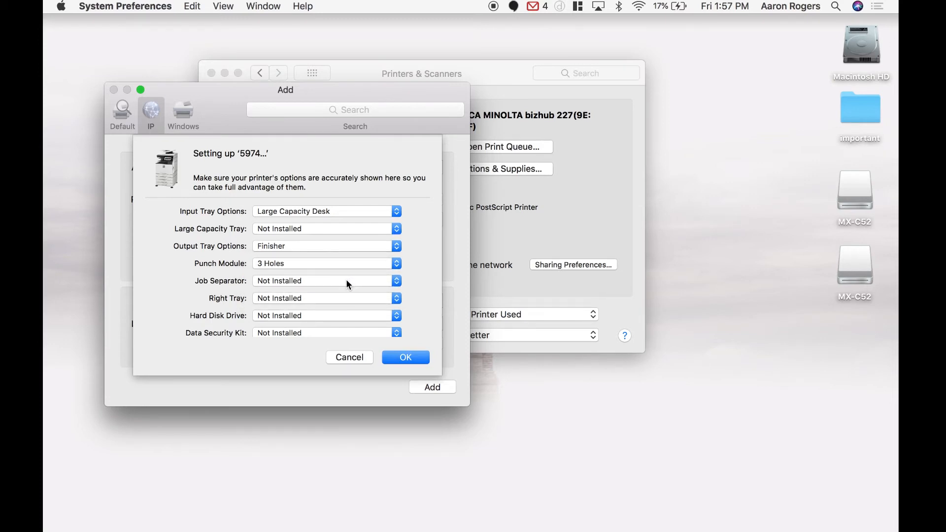
Mark the job separator and the hard disk drive as Installed and accept the printer options
click(346, 279)
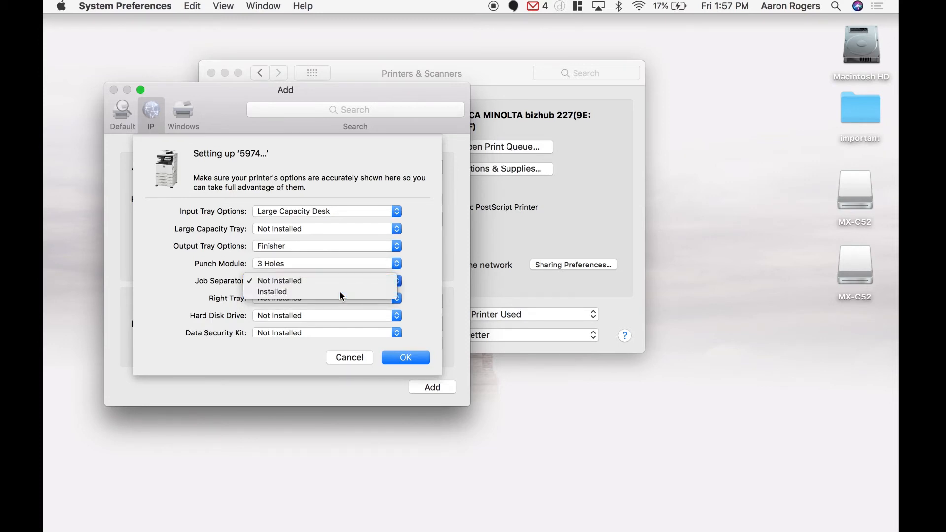
click(339, 291)
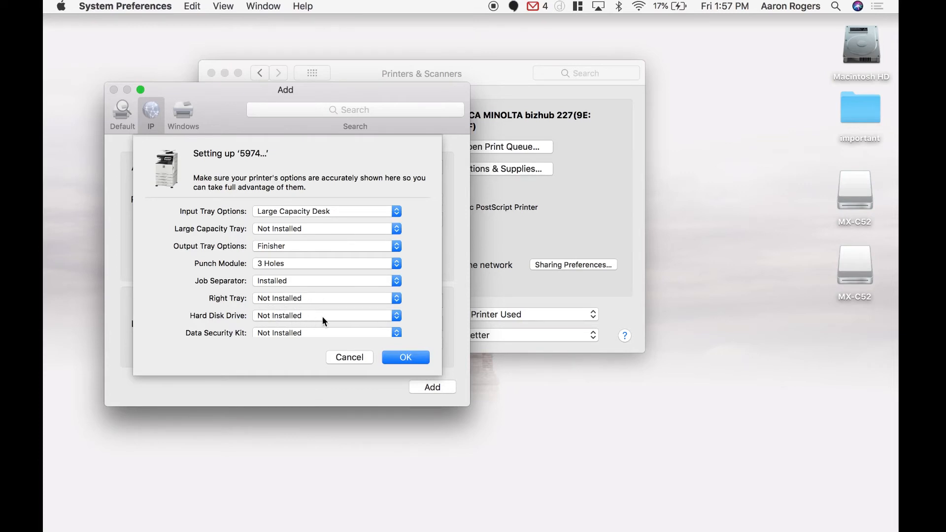
click(334, 315)
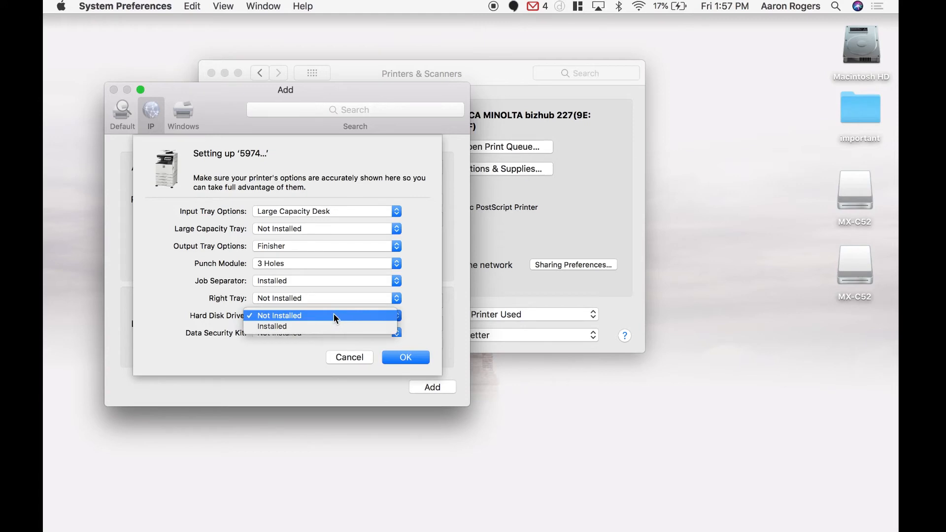
click(327, 326)
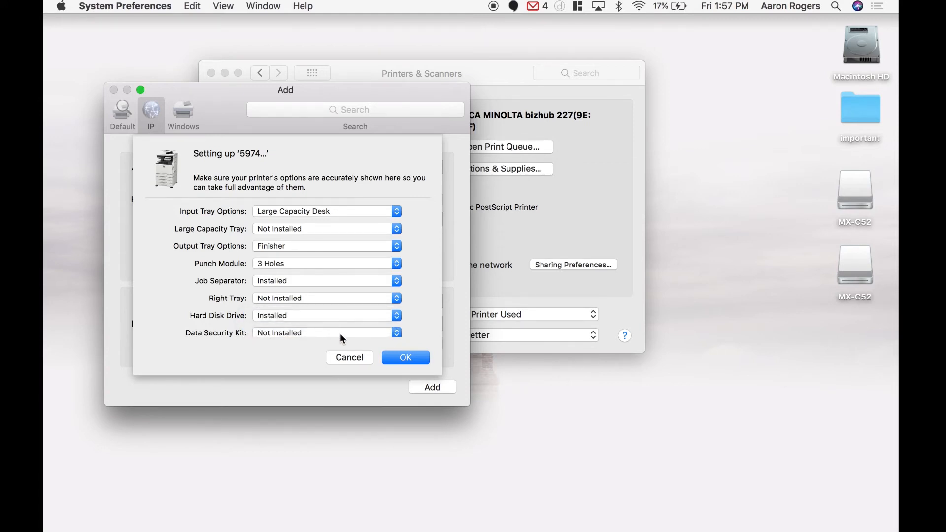
click(340, 338)
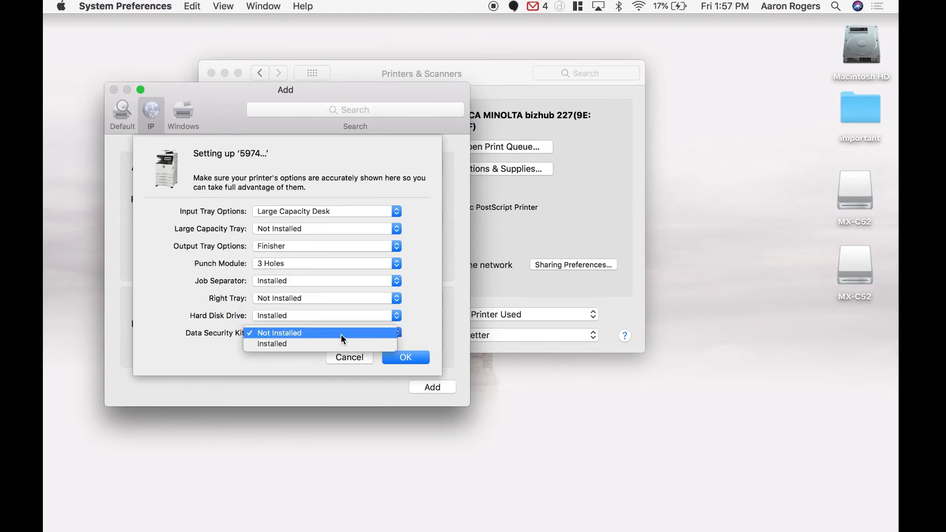
click(341, 335)
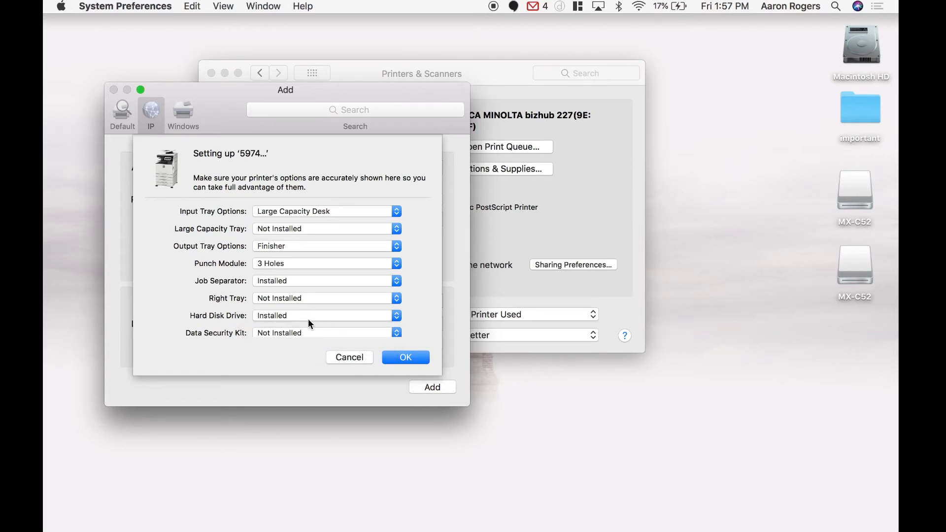
scroll(309, 279, down, 1)
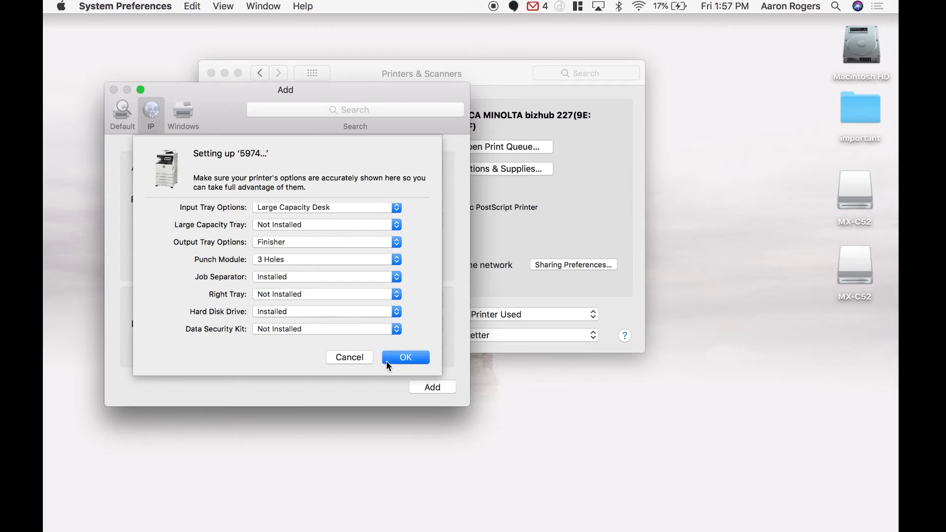
click(399, 359)
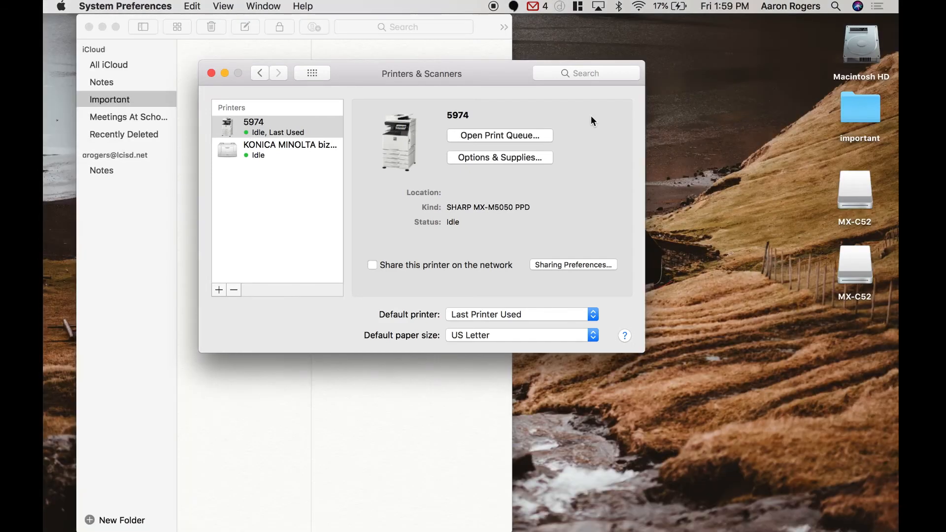
Switch to Notes and create a new note in the Important folder with the text Test
click(130, 224)
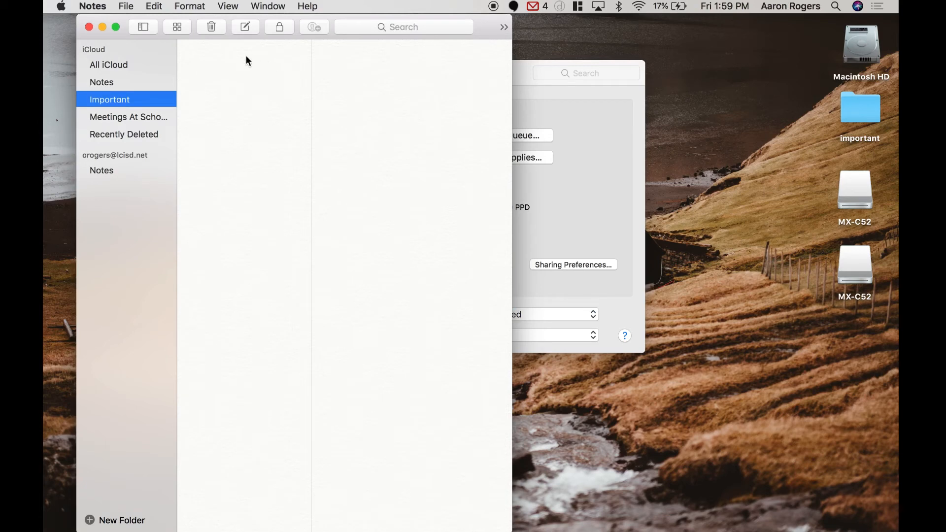
click(245, 28)
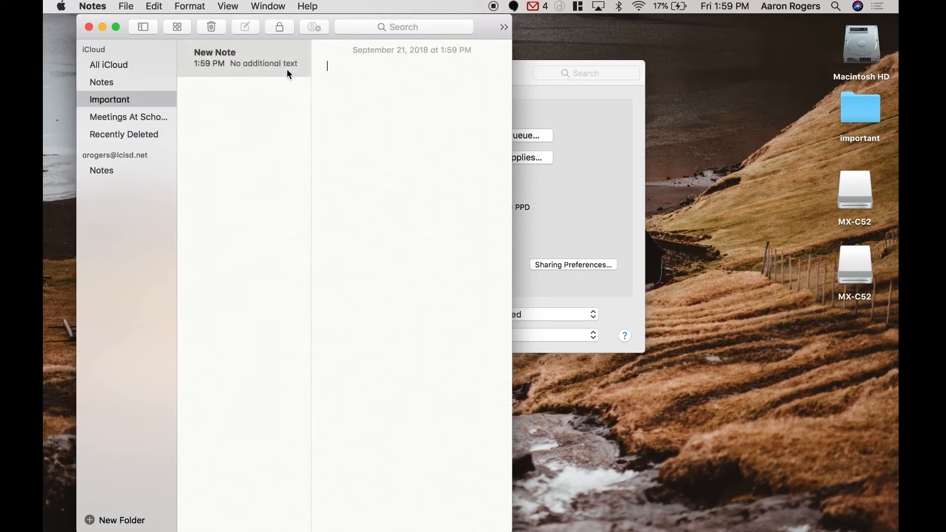
text(test)
key(Return)
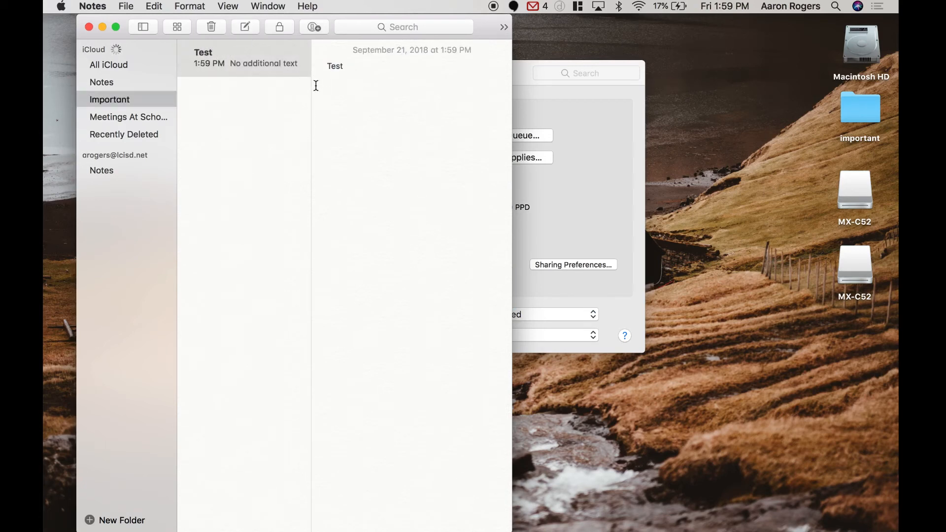
Open the detailed print settings for the Test note and choose 5974 as the printer
click(126, 7)
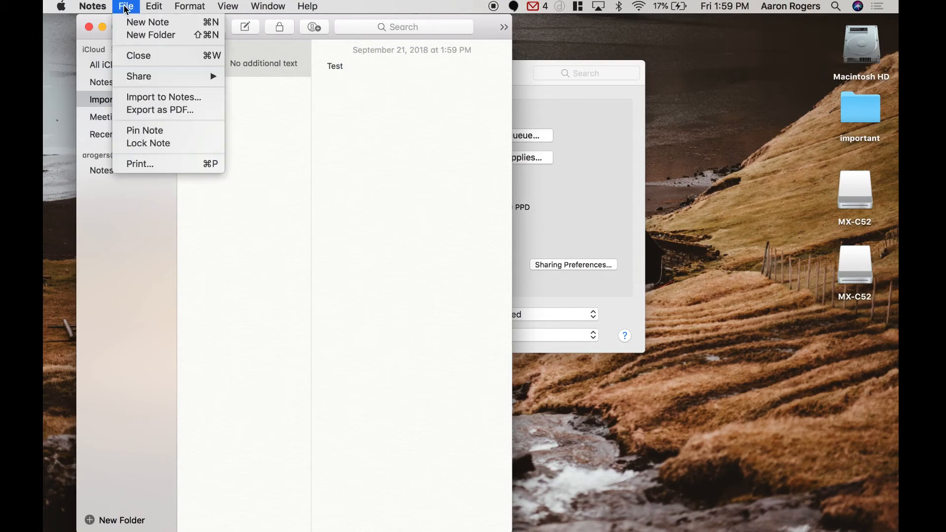
click(146, 162)
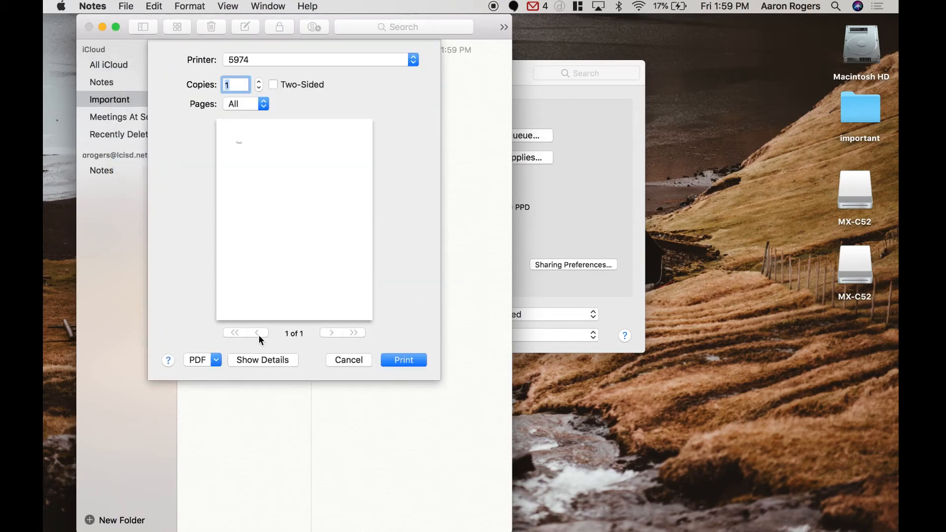
click(263, 360)
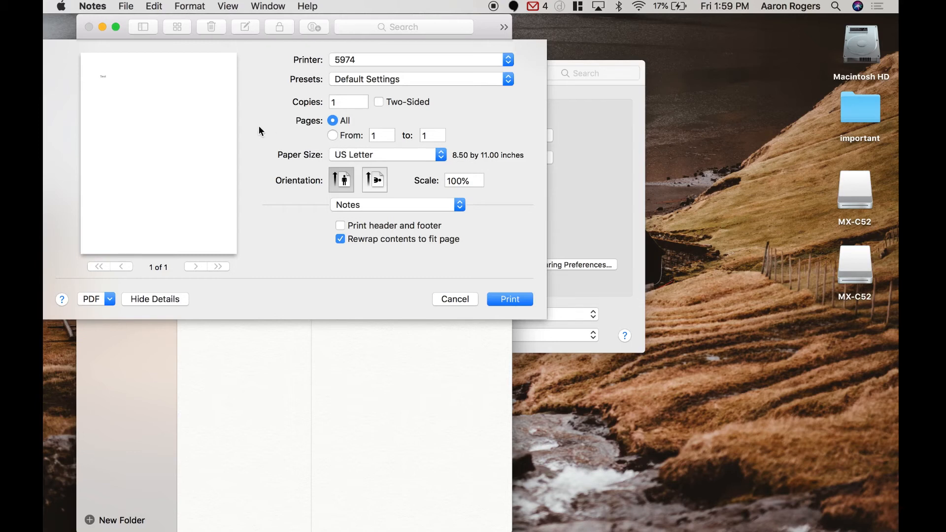
click(508, 60)
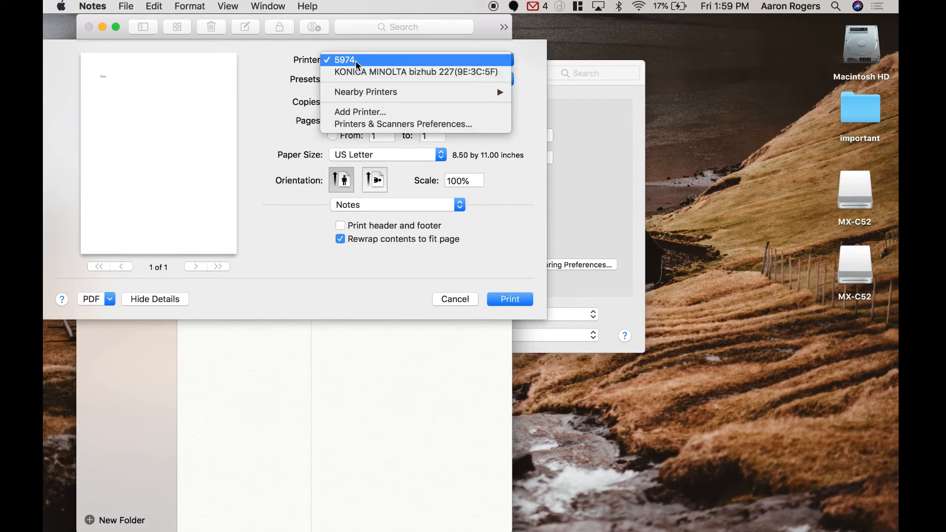
click(355, 60)
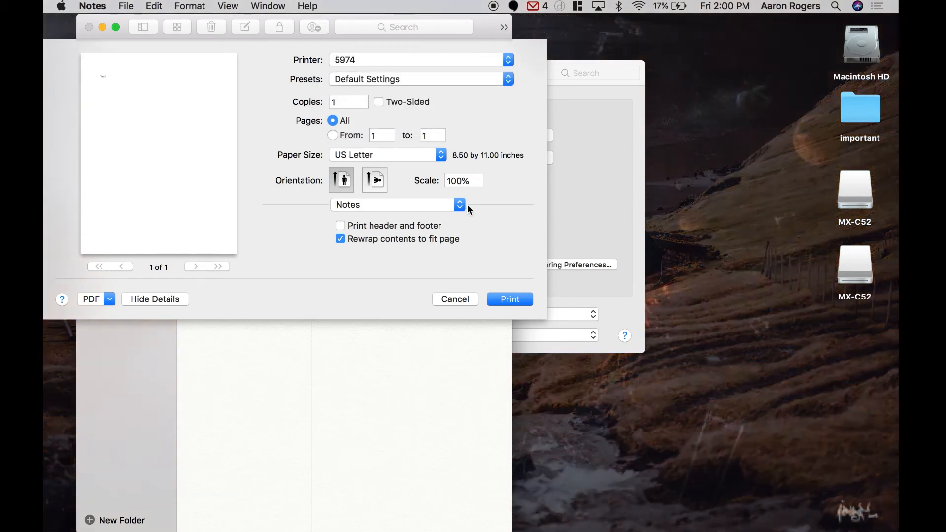
In the Job Handling retention settings, set document filing to Hold Only and enter the PIN code for the held job
click(454, 203)
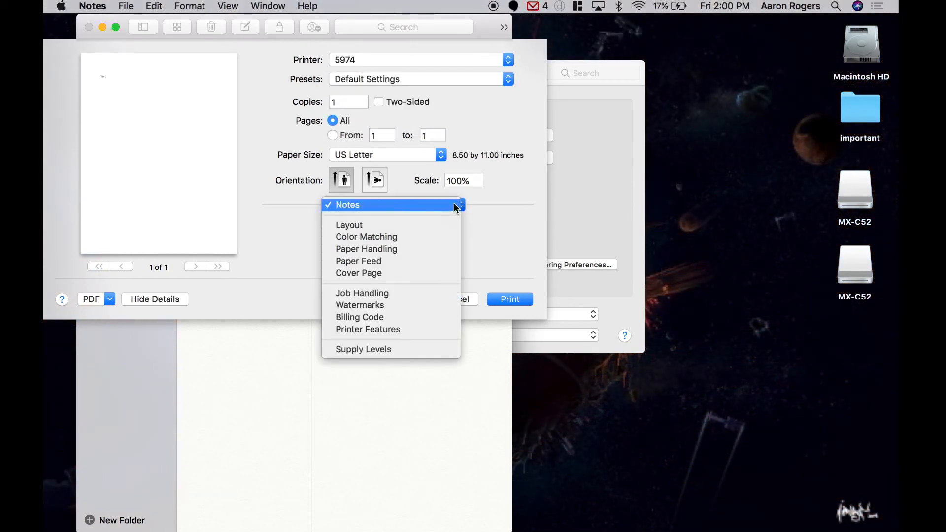
click(392, 294)
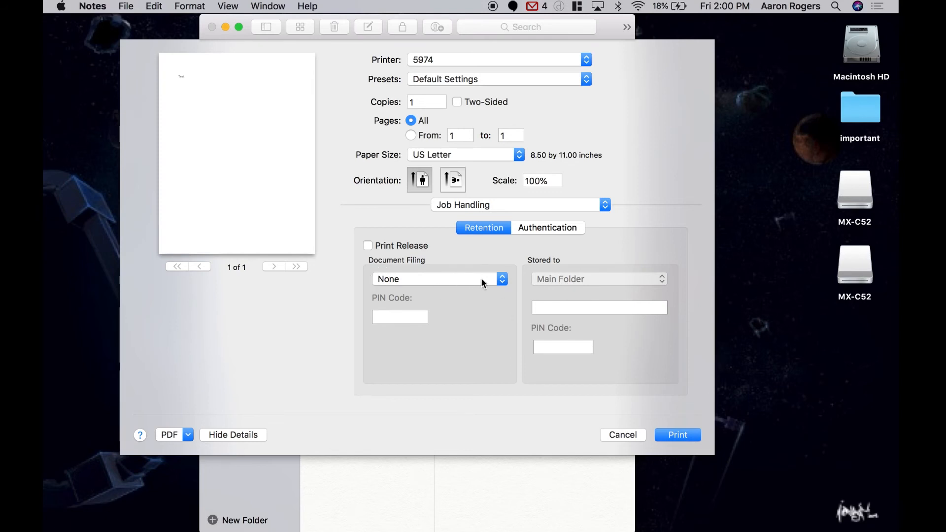
click(502, 280)
click(429, 290)
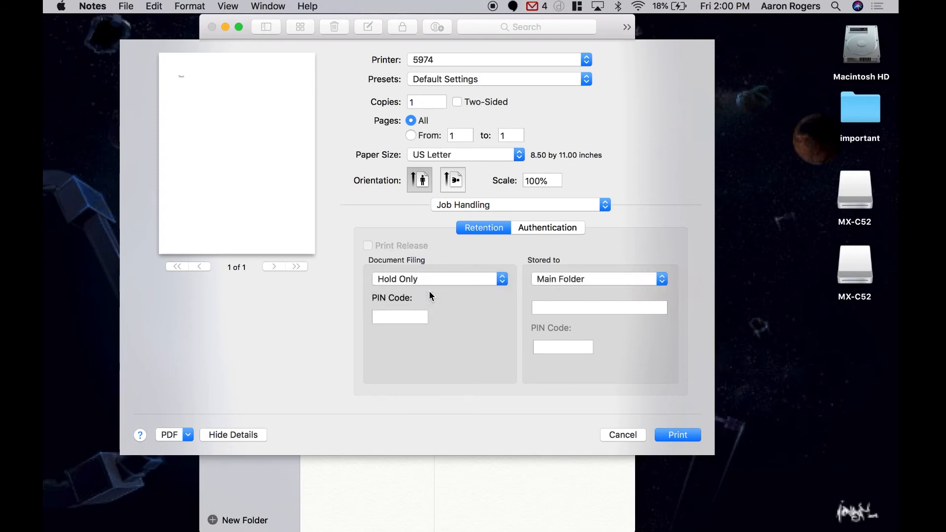
click(390, 315)
text(••)
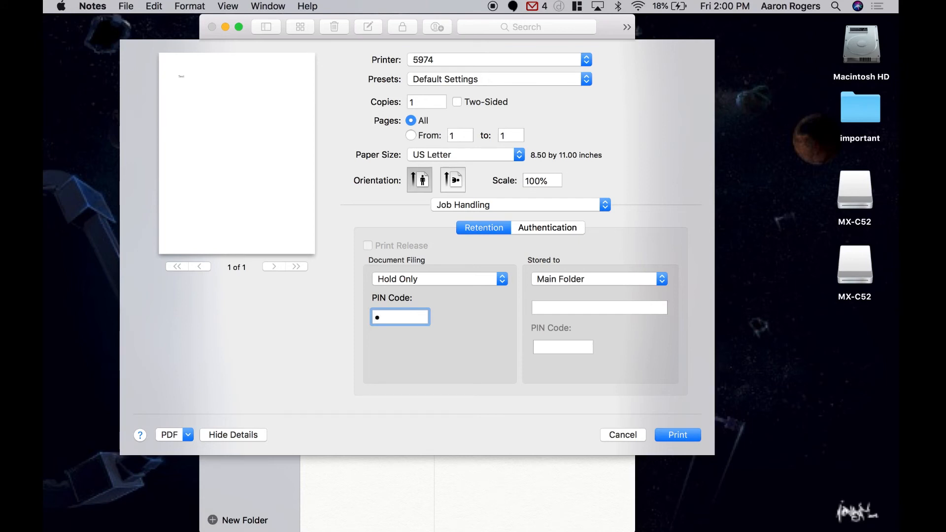
text(•••)
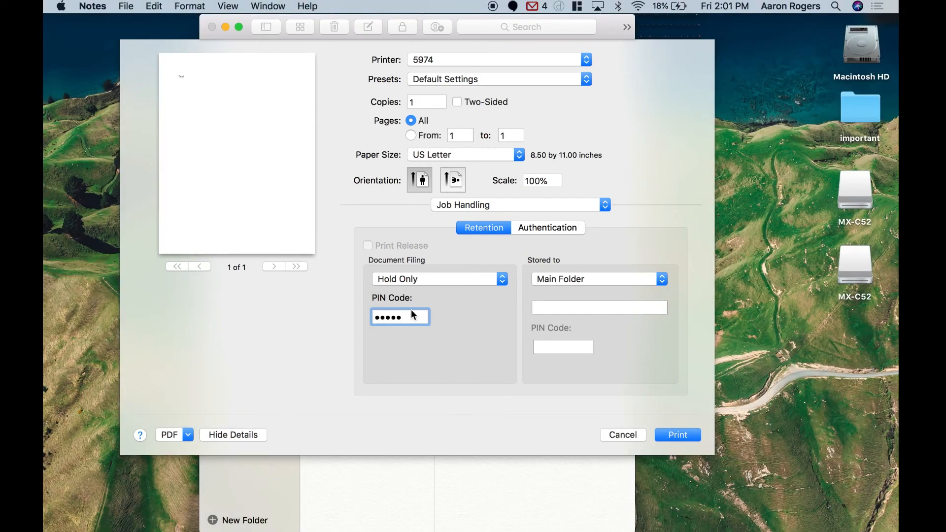
Switch the job's authentication to User Number and enter the user number
click(563, 228)
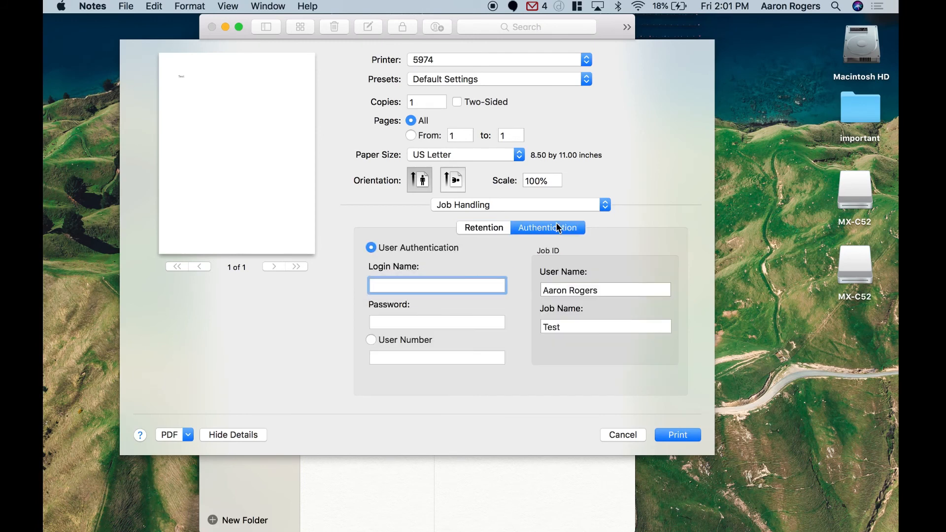
click(371, 342)
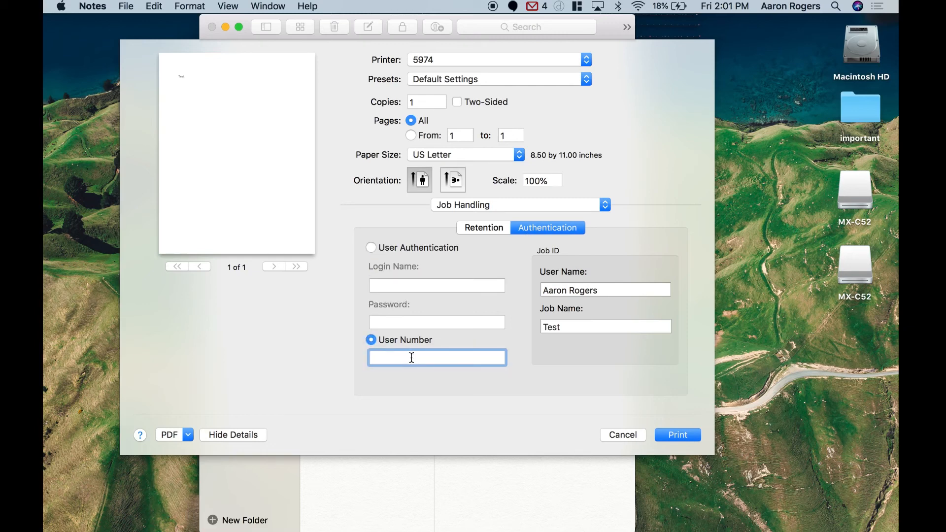
text(12345)
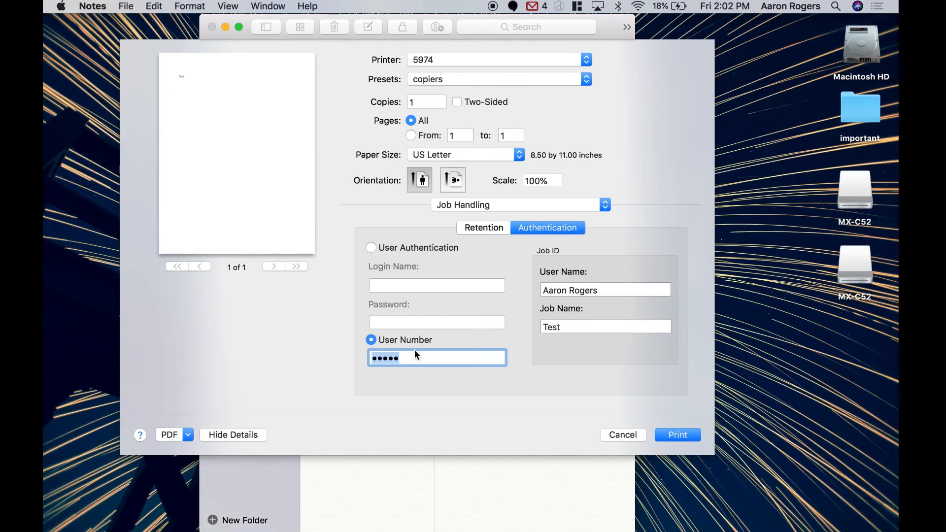
Save the current print settings as a preset named copiers available for all printers, and print the Test note
click(585, 79)
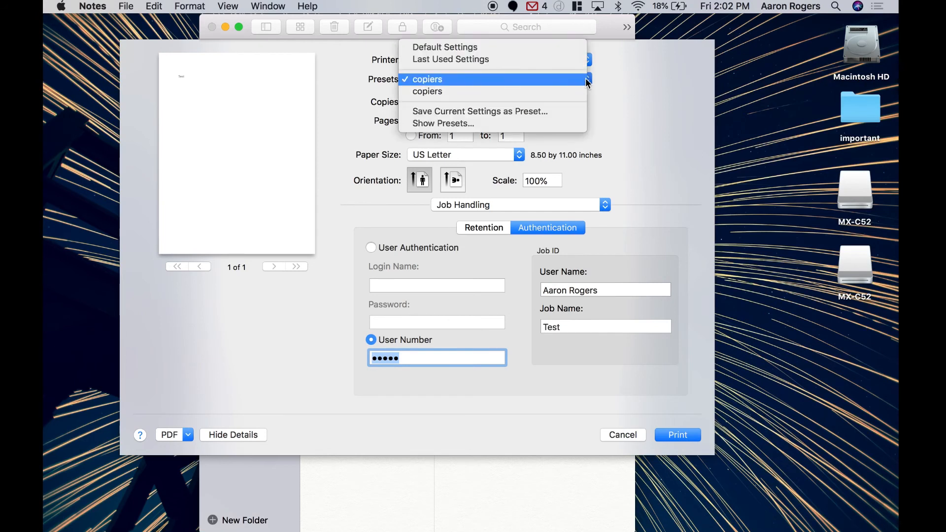
click(485, 113)
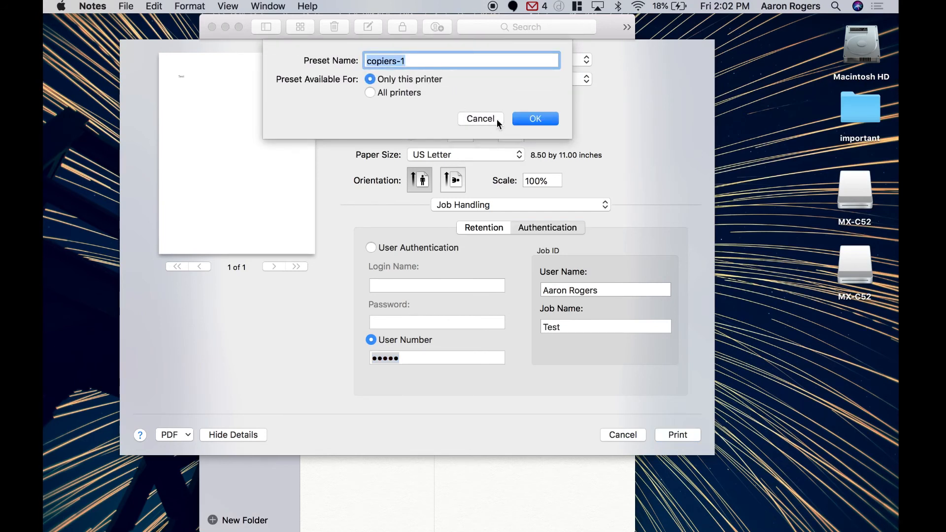
click(371, 92)
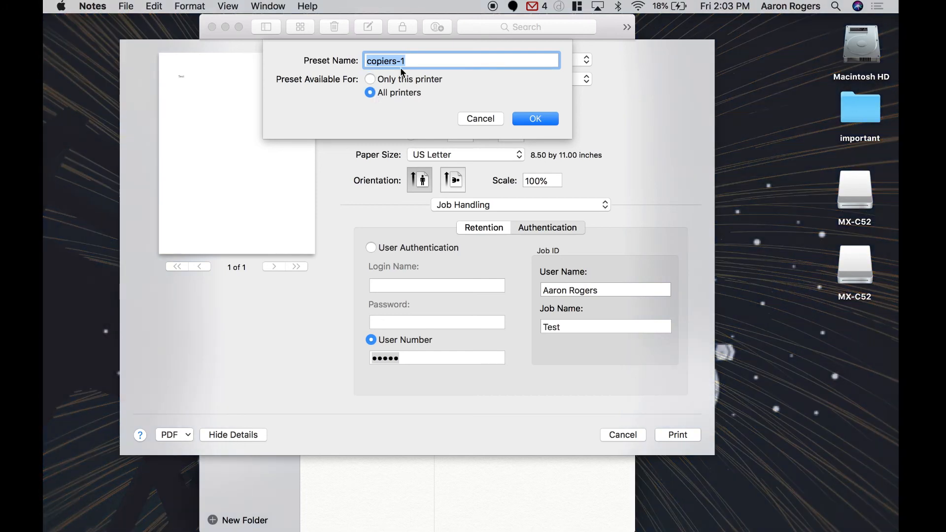
click(417, 61)
key(BackSpace)
key(BackSpace)
key(BackSpace)
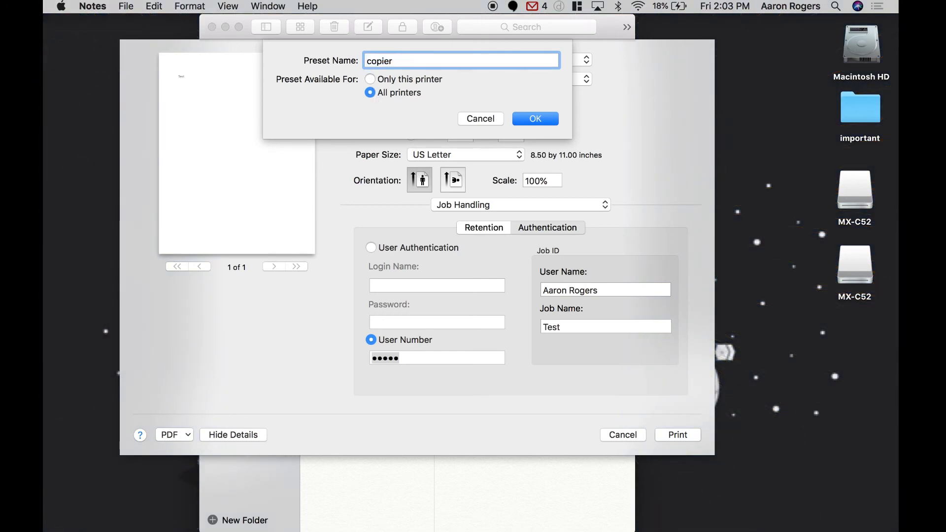
text(s)
click(548, 123)
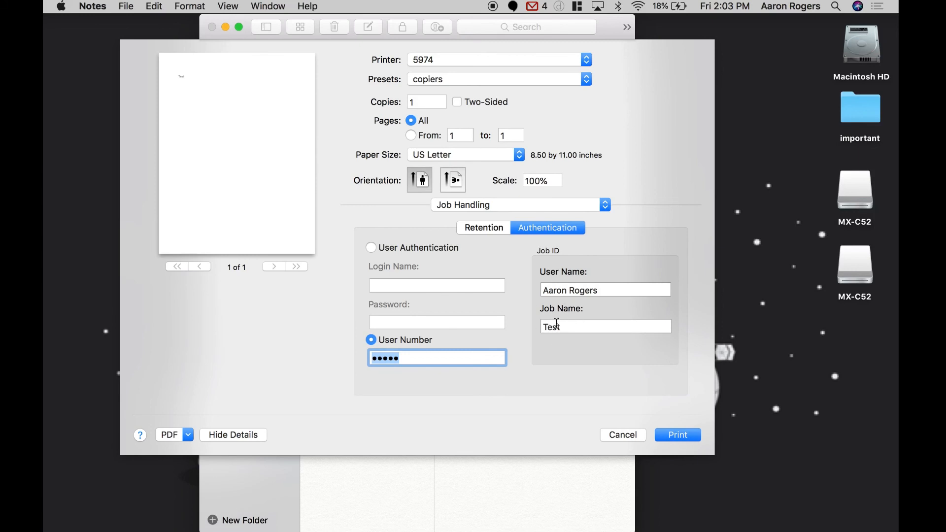
click(688, 438)
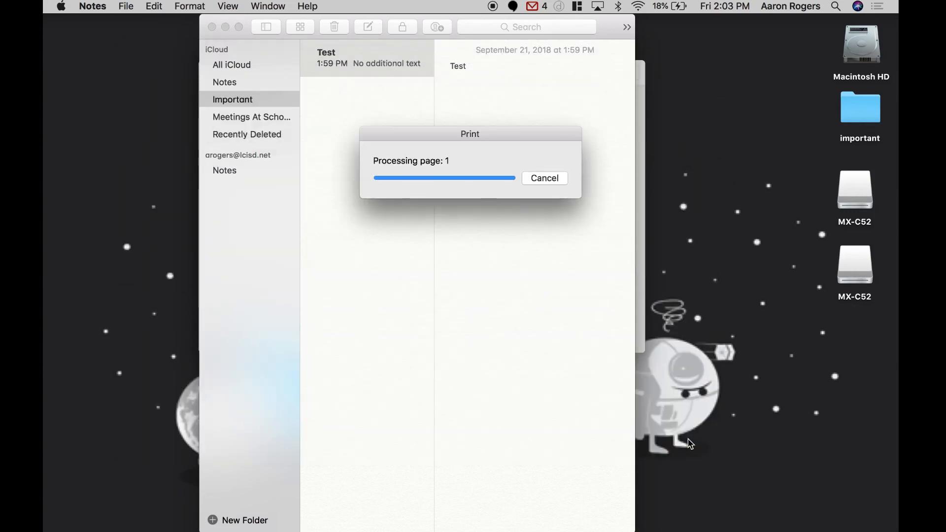